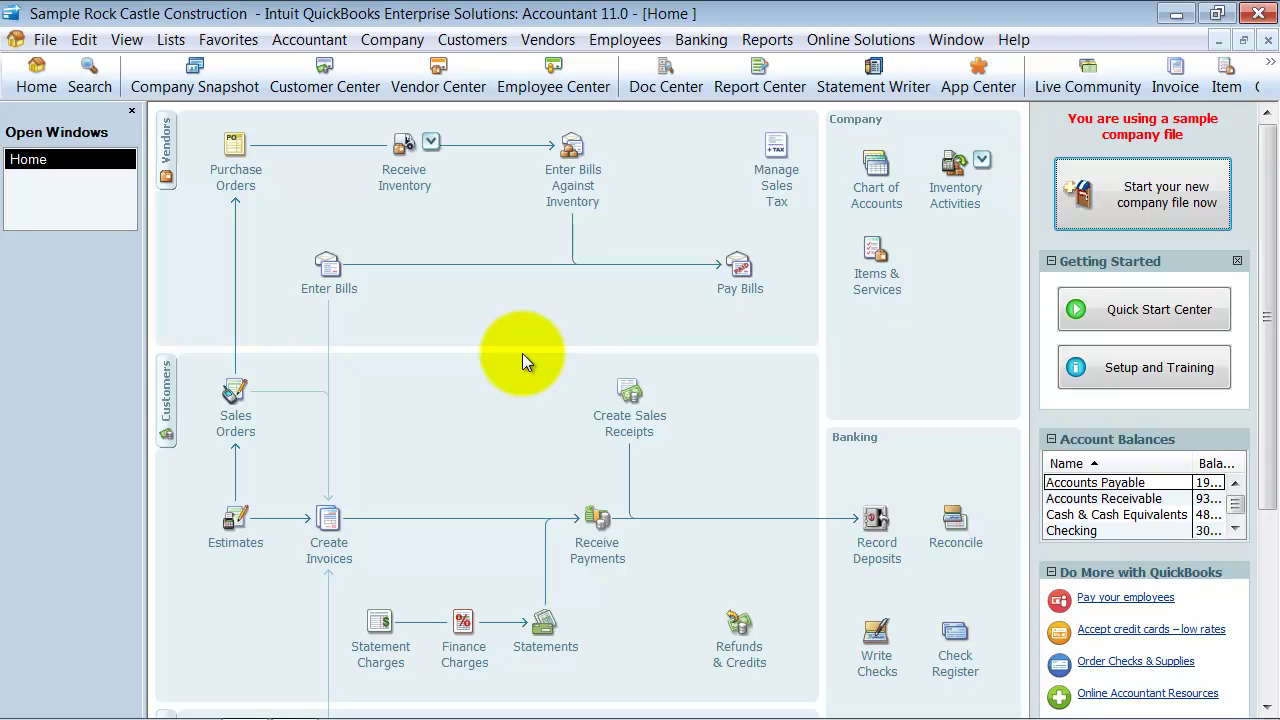
Open the Payment Method List through Lists > Customer & Vendor Profile Lists
click(171, 40)
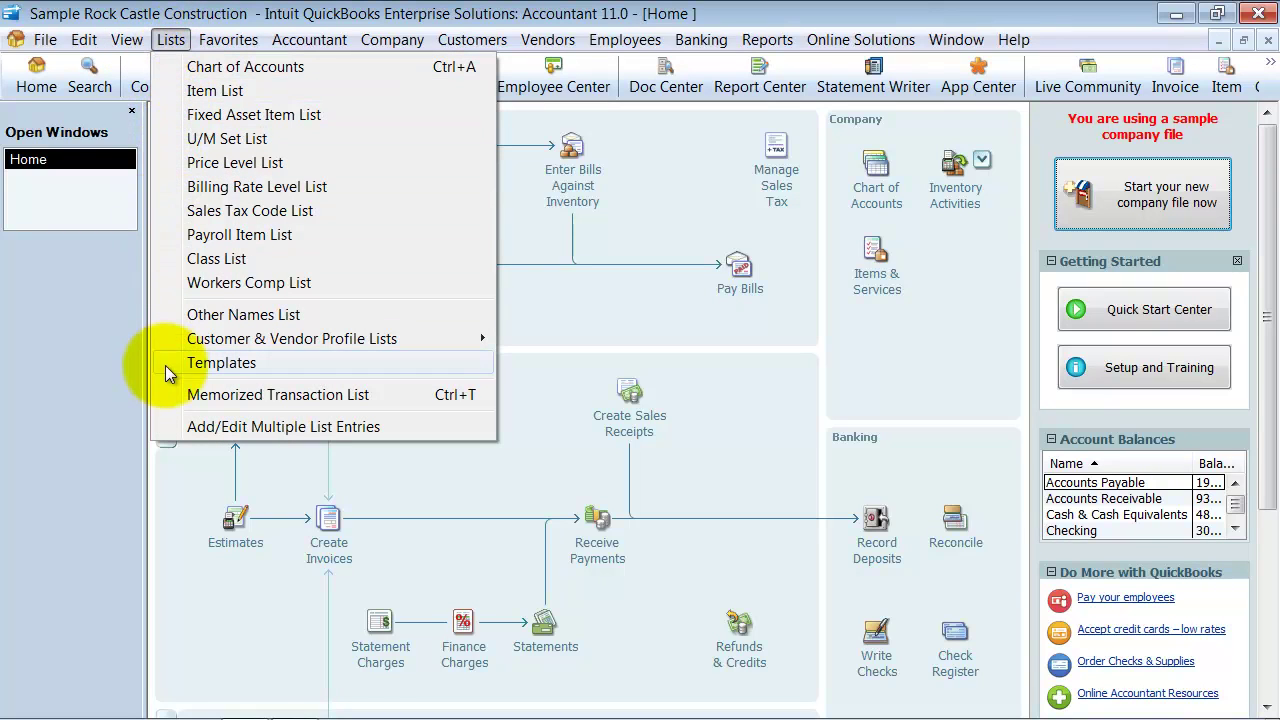
mouse_move(172, 340)
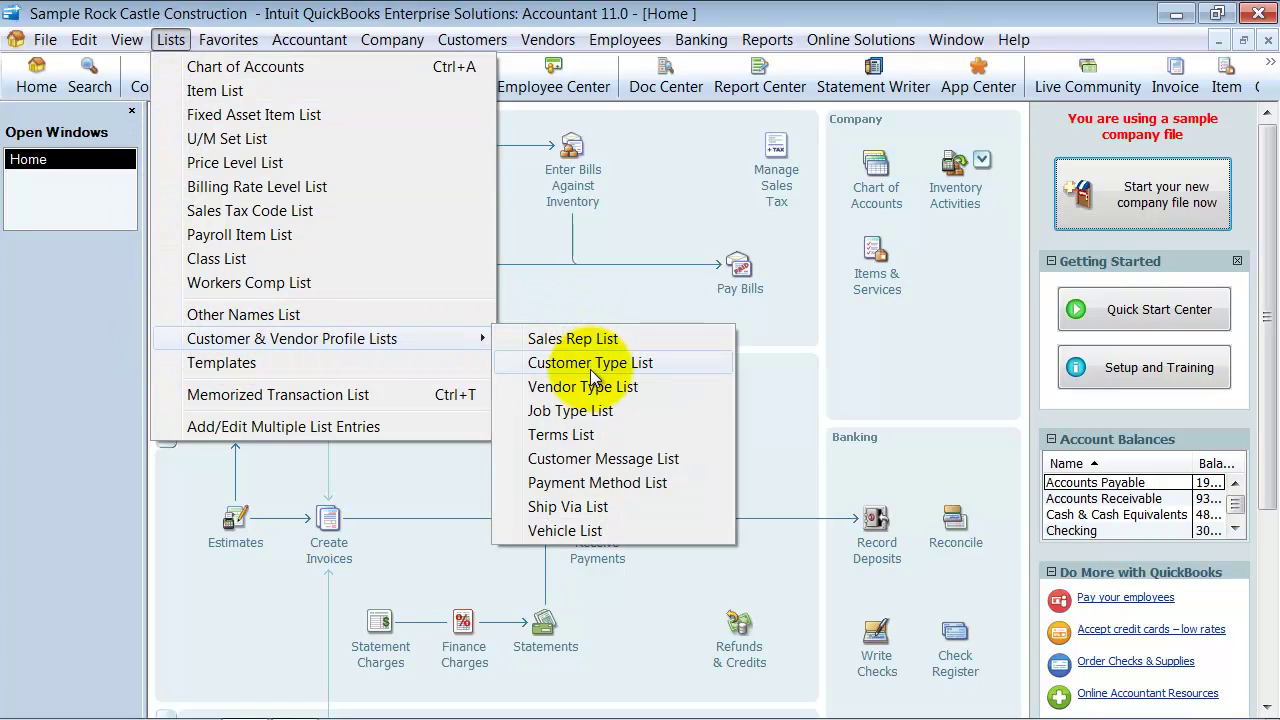
click(603, 484)
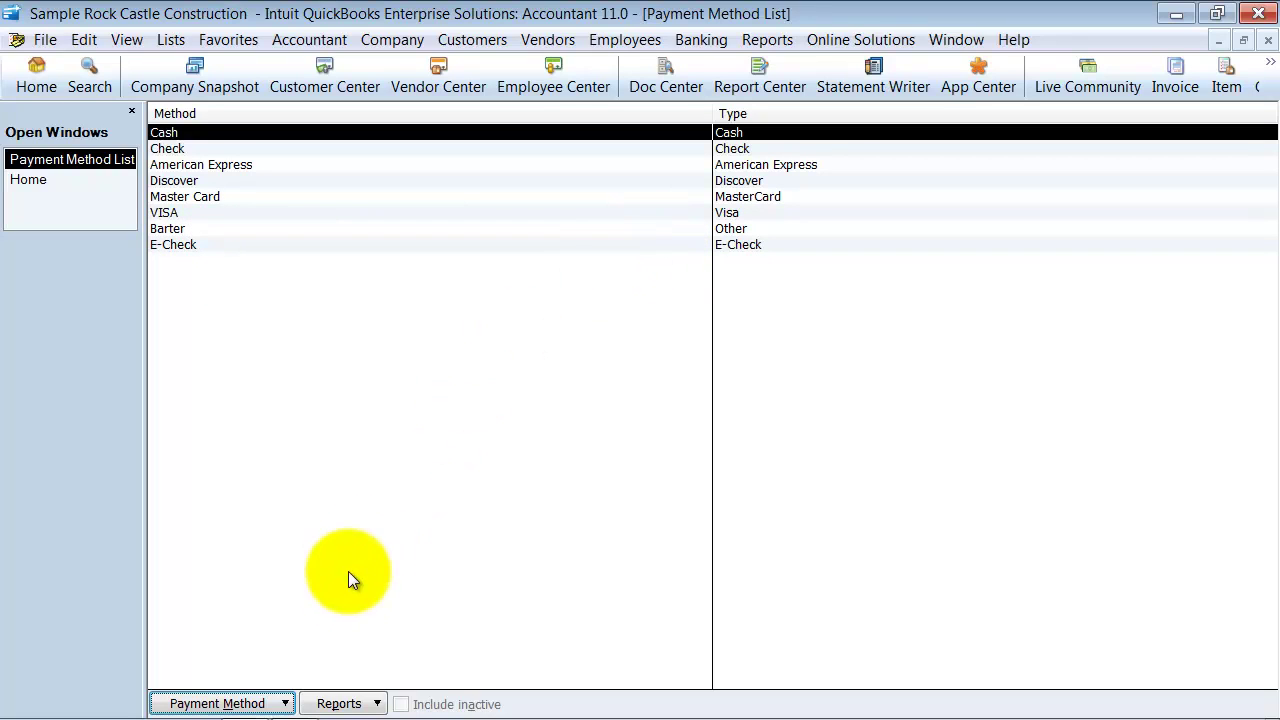
Create a new payment method named ACH with payment type E-Check
click(284, 705)
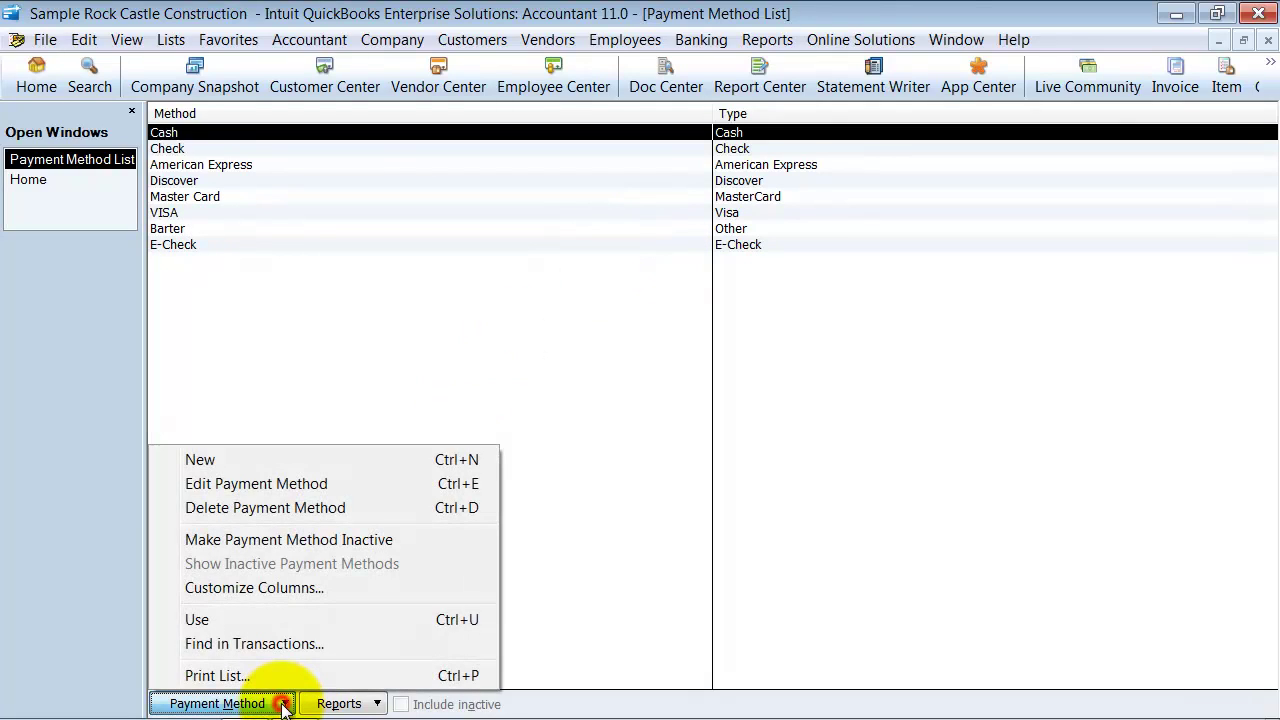
click(284, 463)
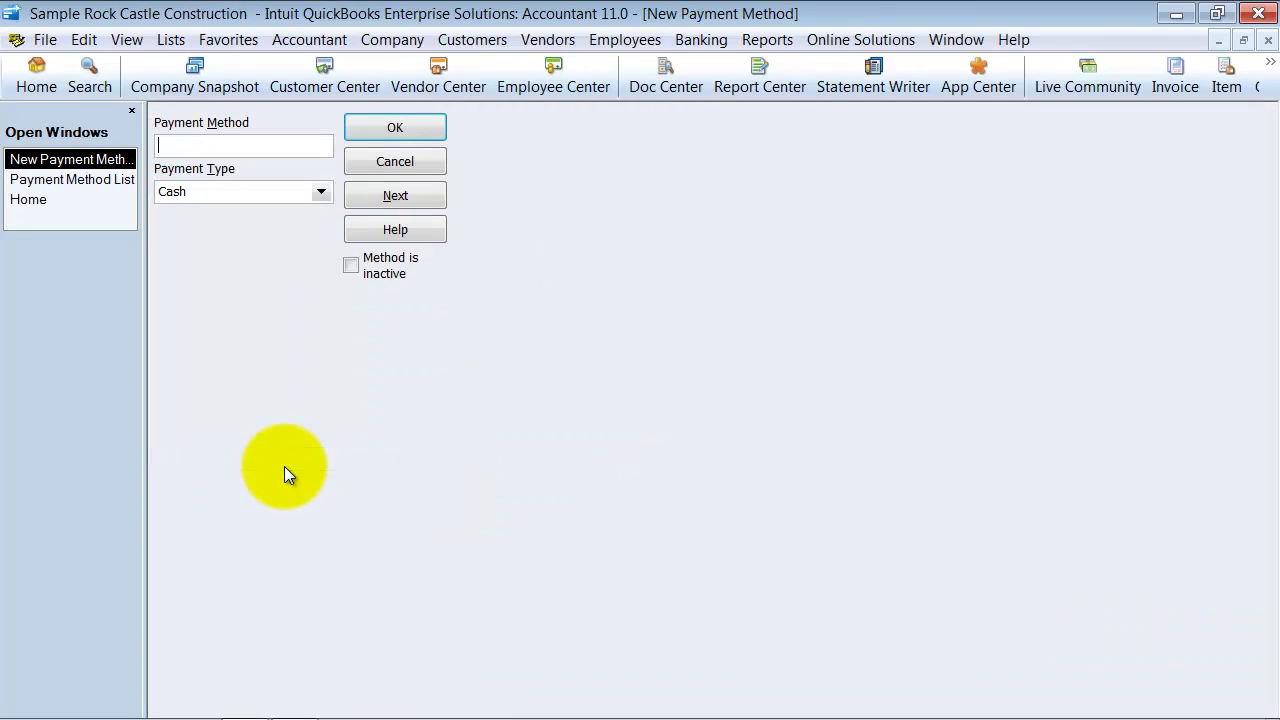
click(238, 148)
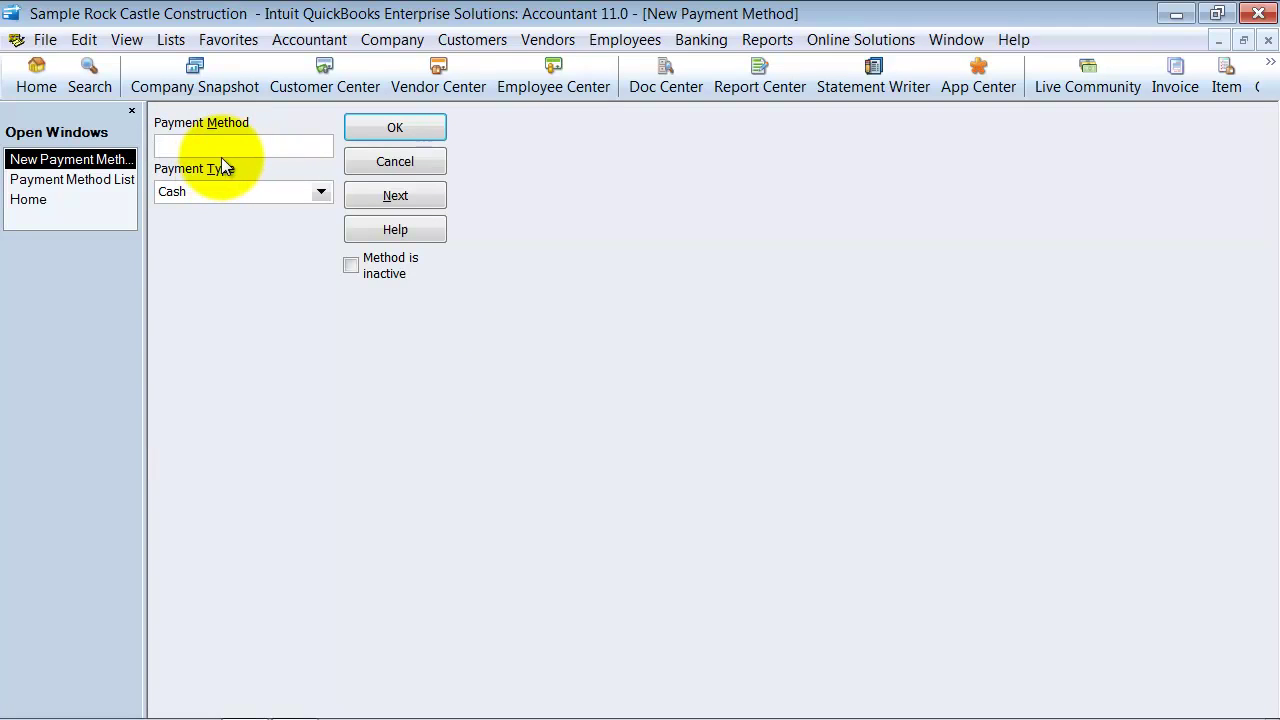
text(ACH)
click(321, 195)
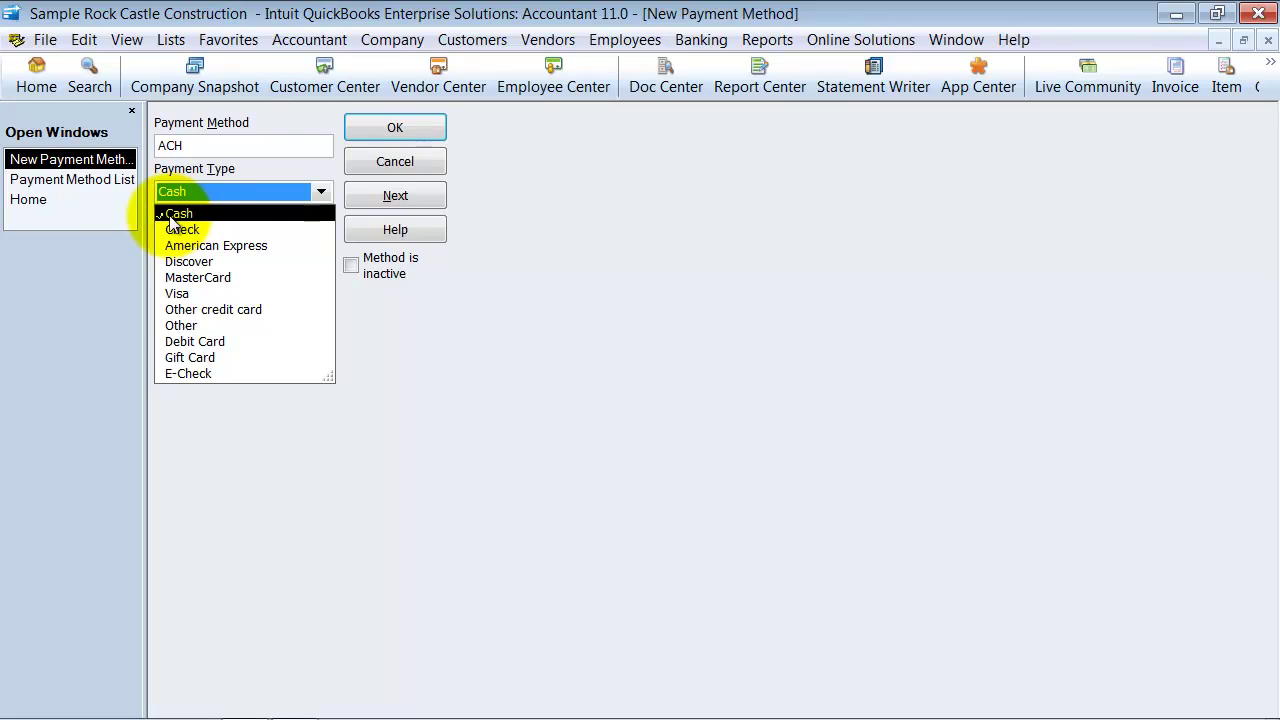
click(180, 373)
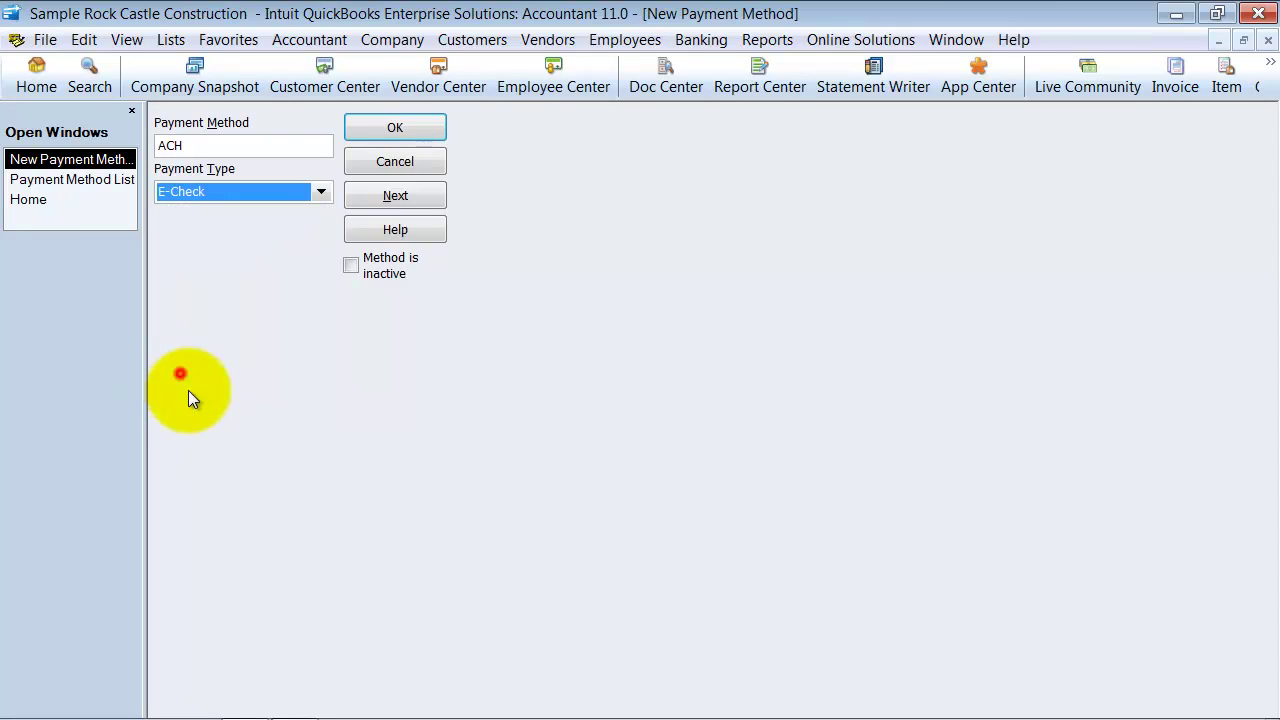
click(376, 131)
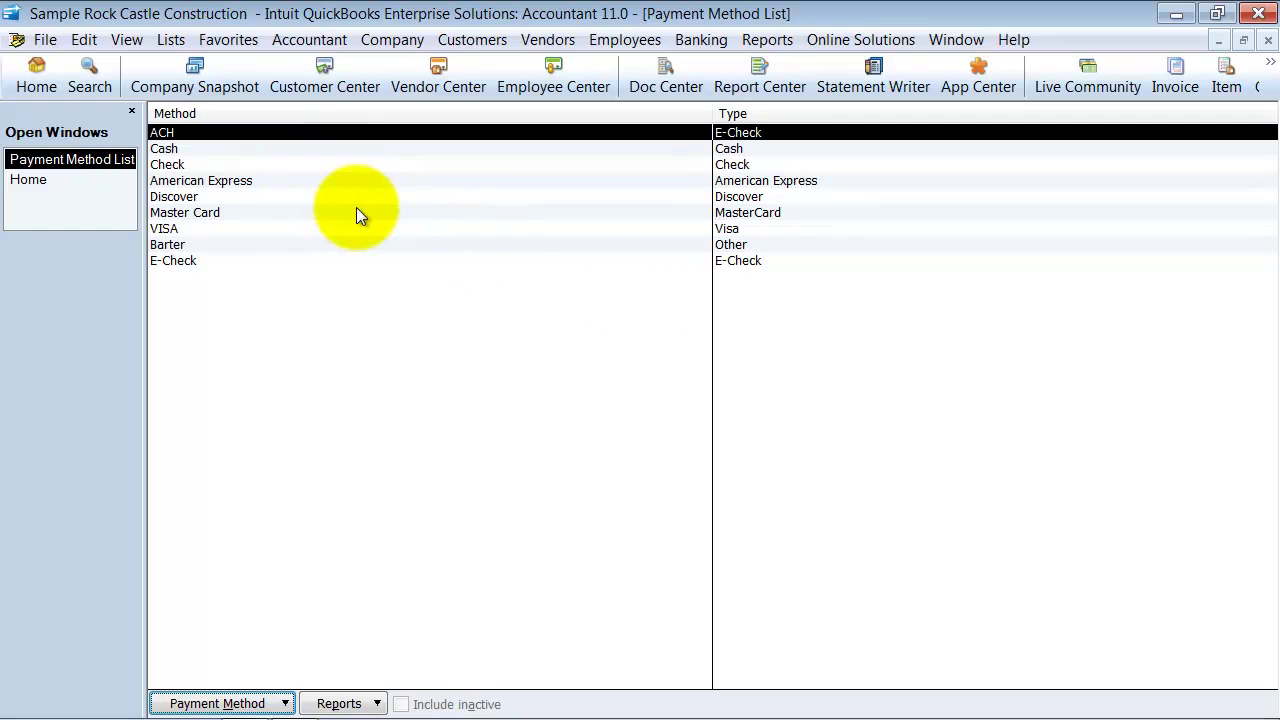
Confirm ACH appears in Receive Payments' method list, then close that form and the Payment Method List
click(467, 40)
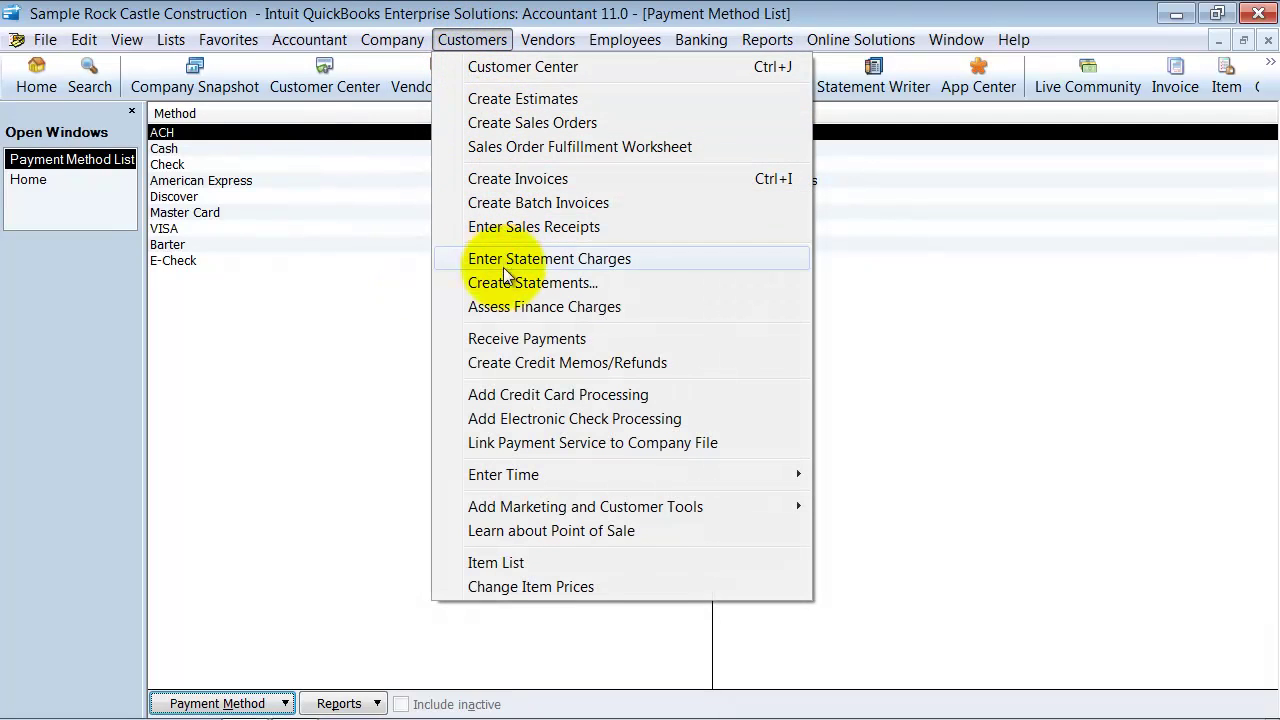
click(508, 338)
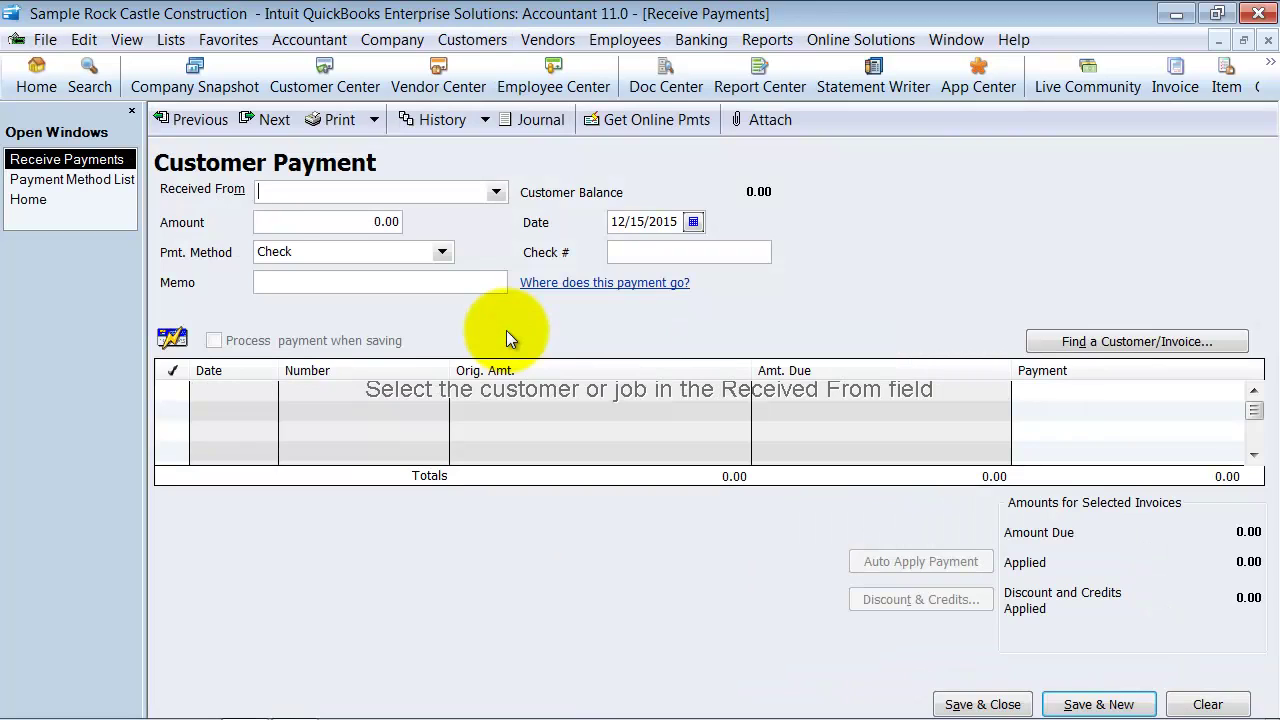
click(441, 254)
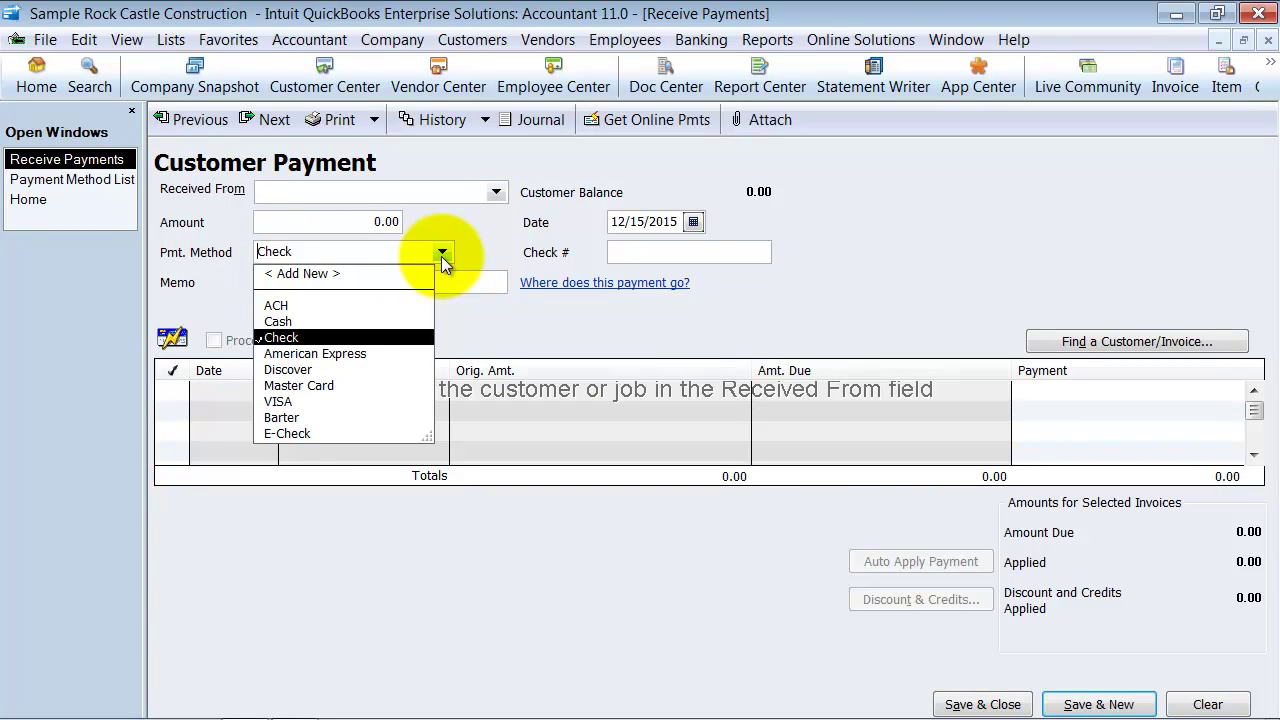
click(441, 254)
click(1270, 39)
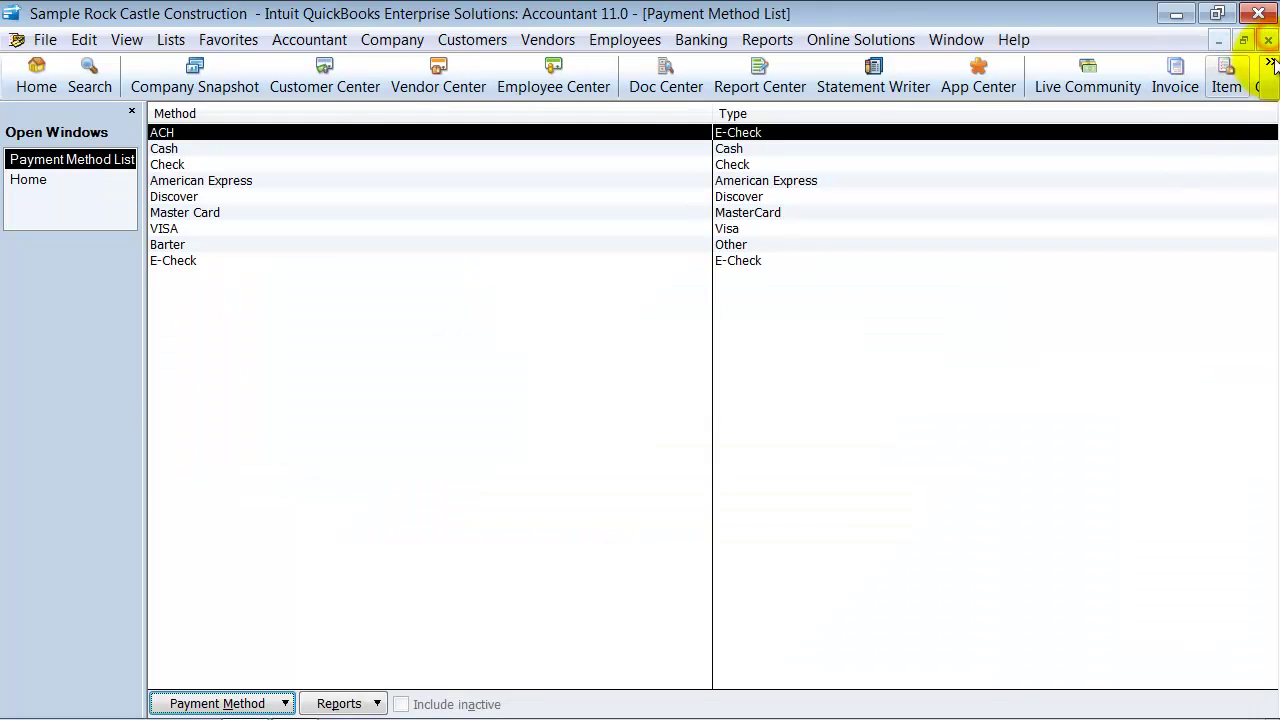
click(1270, 39)
Check that the Family Room job's Payment Info offers ACH as preferred method, then close the job
click(290, 75)
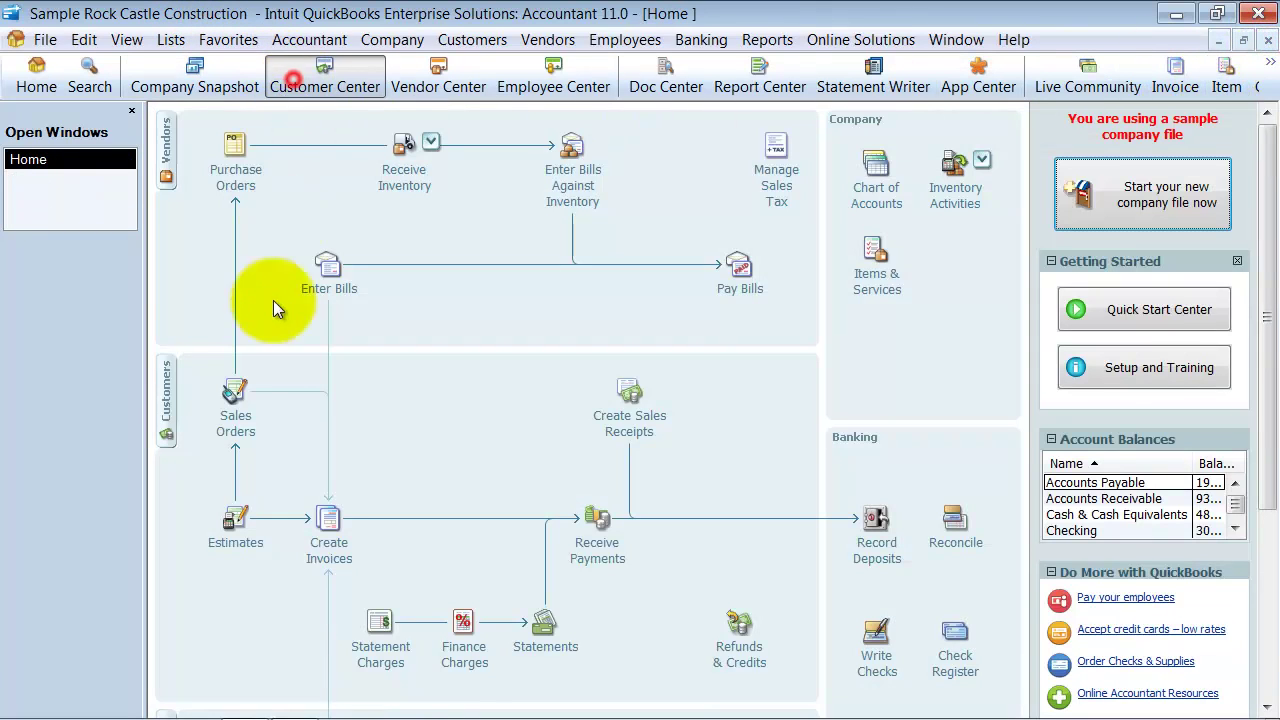
click(231, 312)
double_click(231, 310)
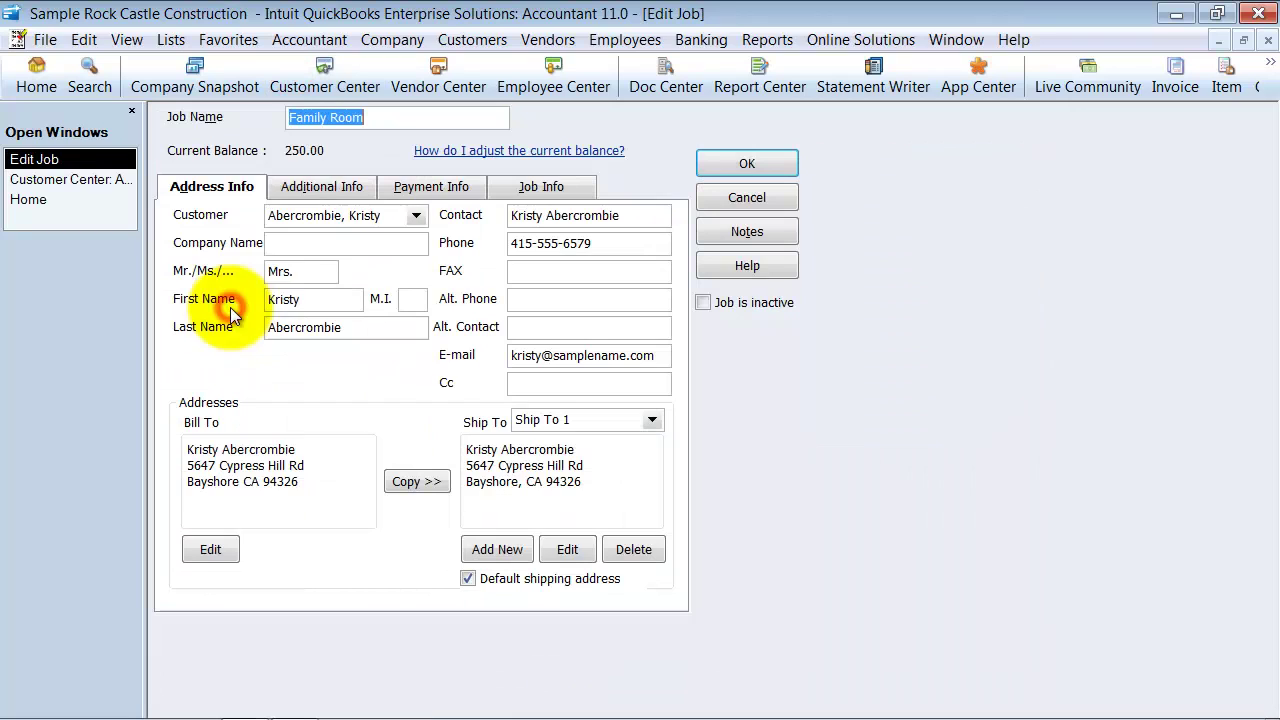
click(320, 190)
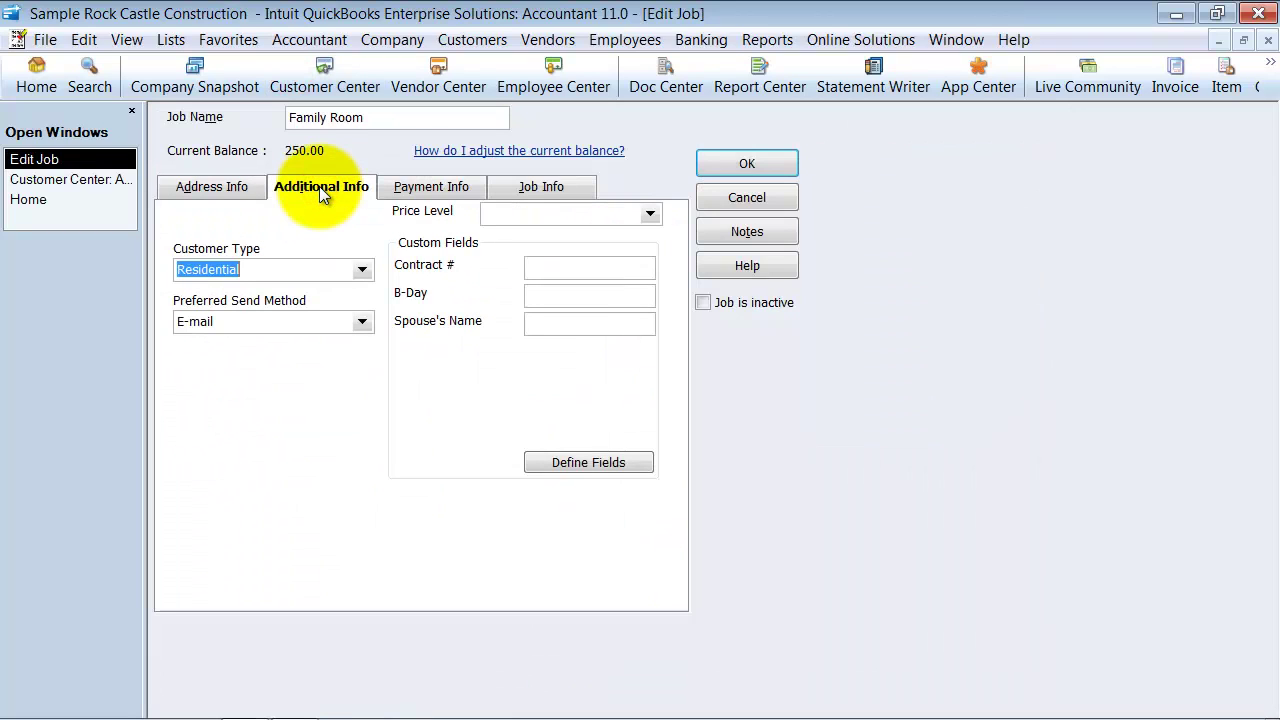
click(431, 187)
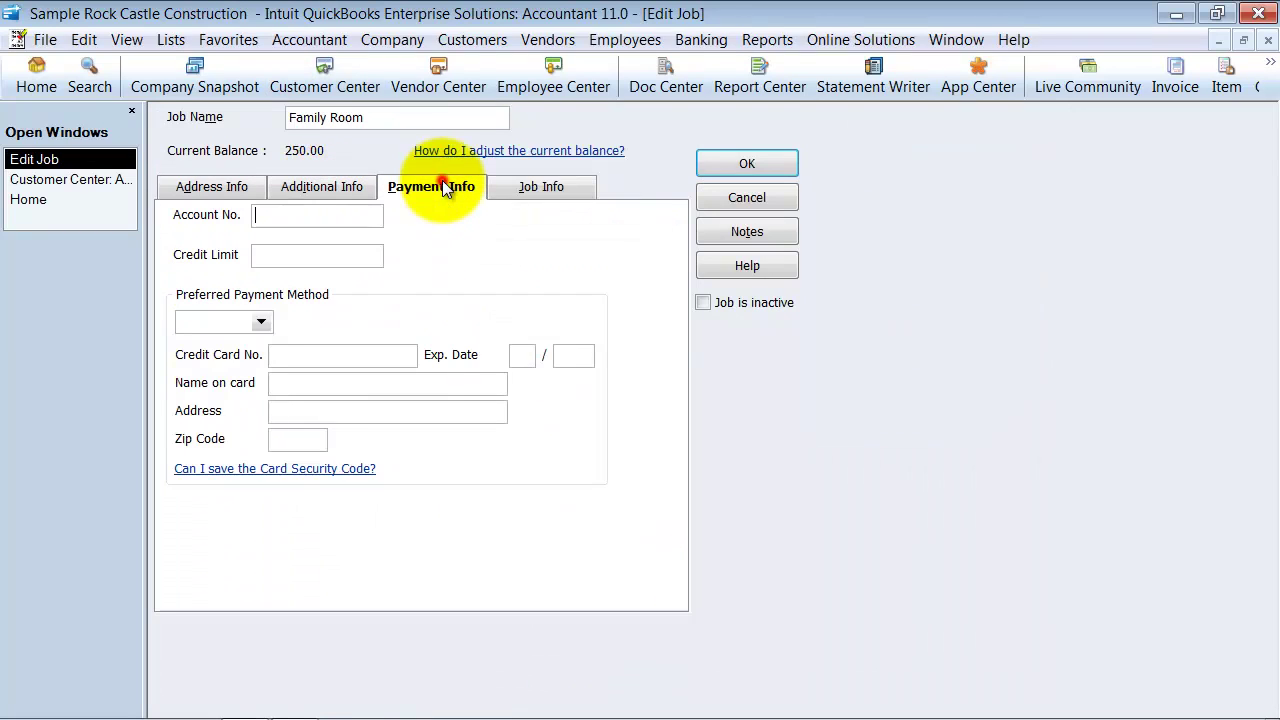
click(228, 320)
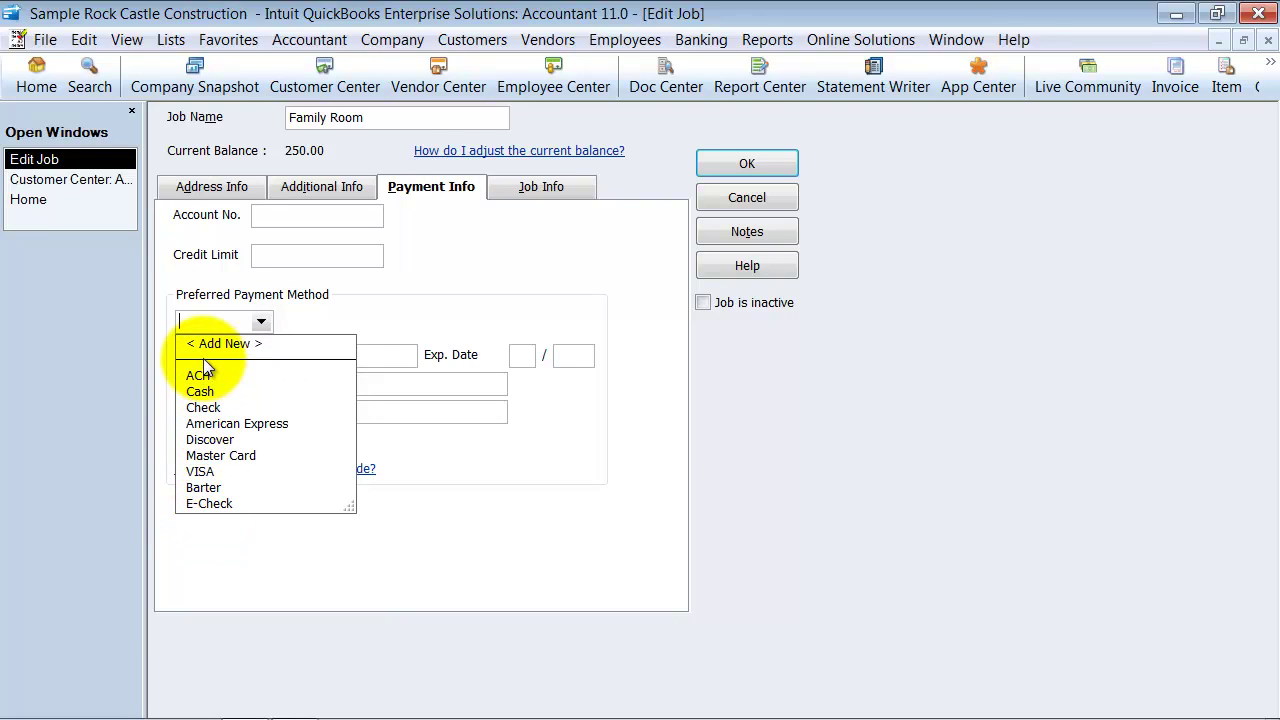
click(741, 170)
Close the Customer Center and review payment methods on a new sales receipt, then clear and close it
click(1267, 40)
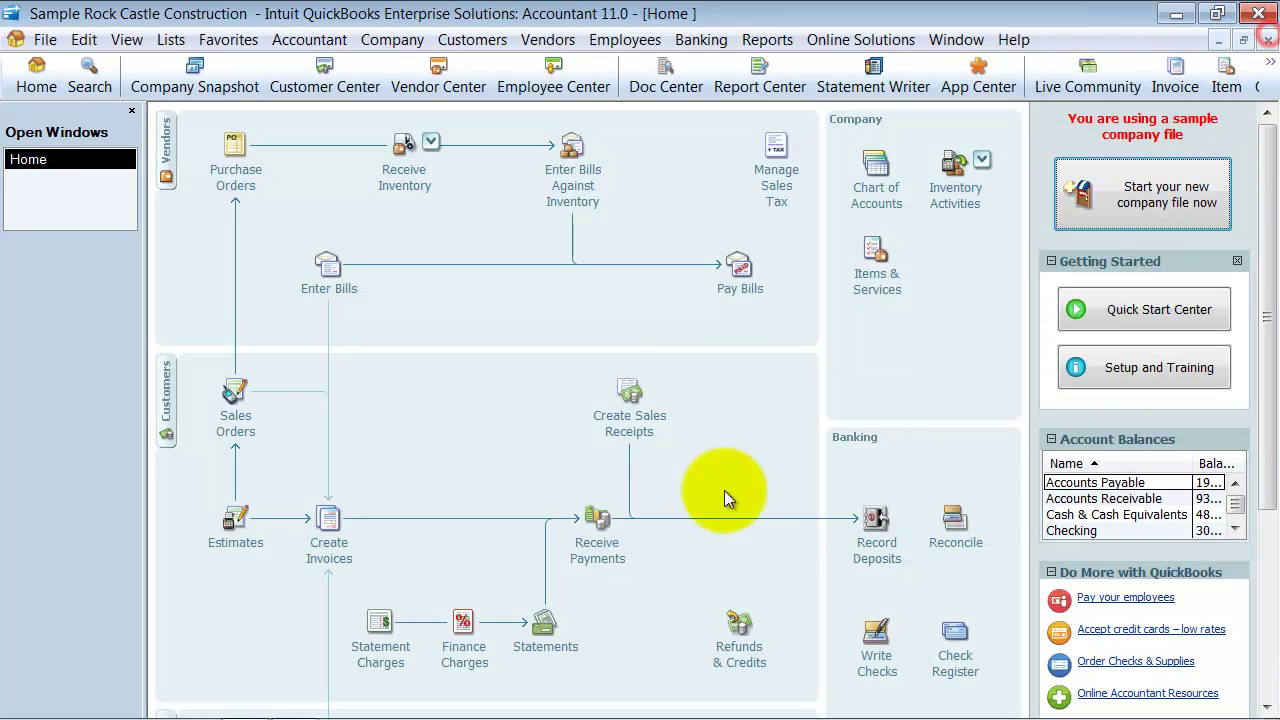
click(629, 400)
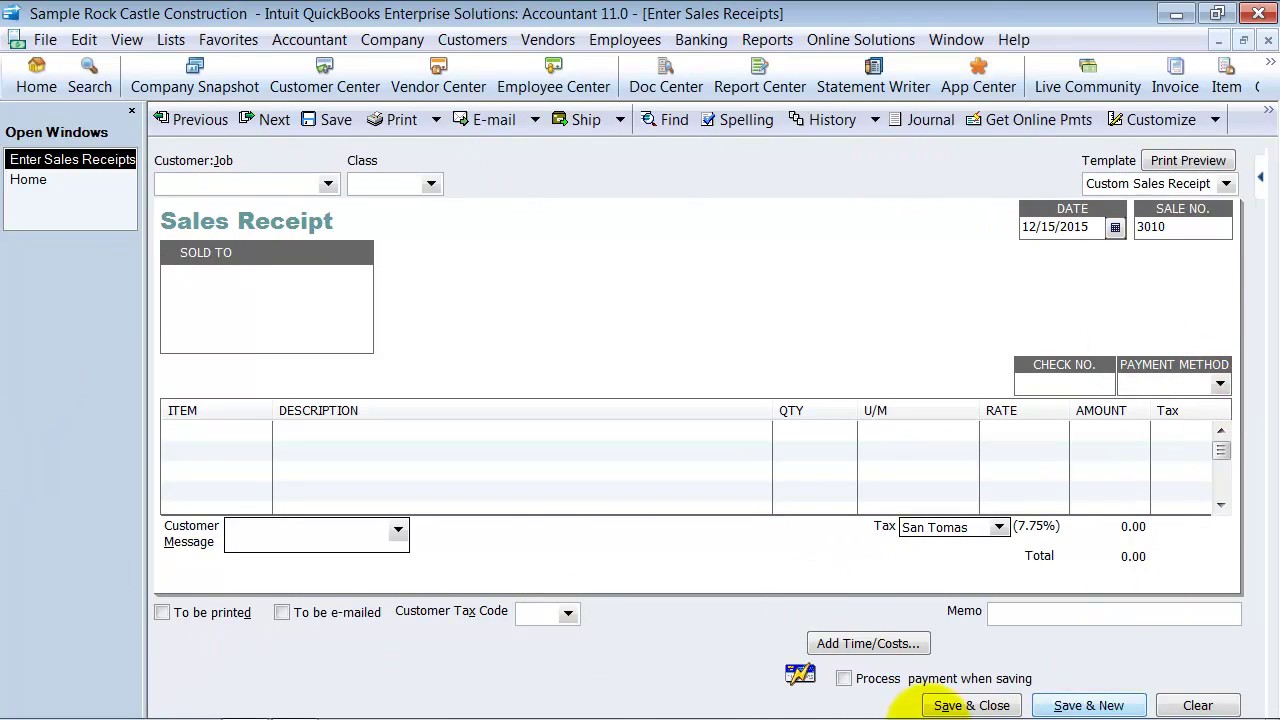
click(1219, 390)
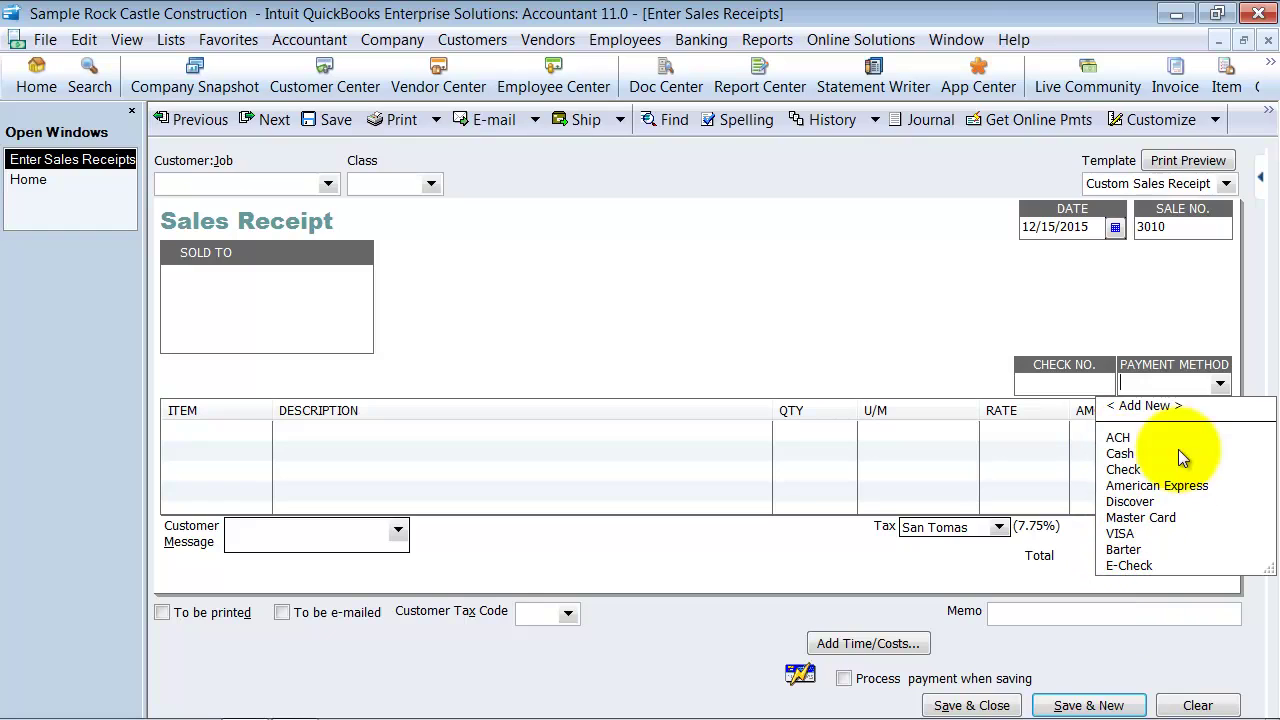
click(1195, 705)
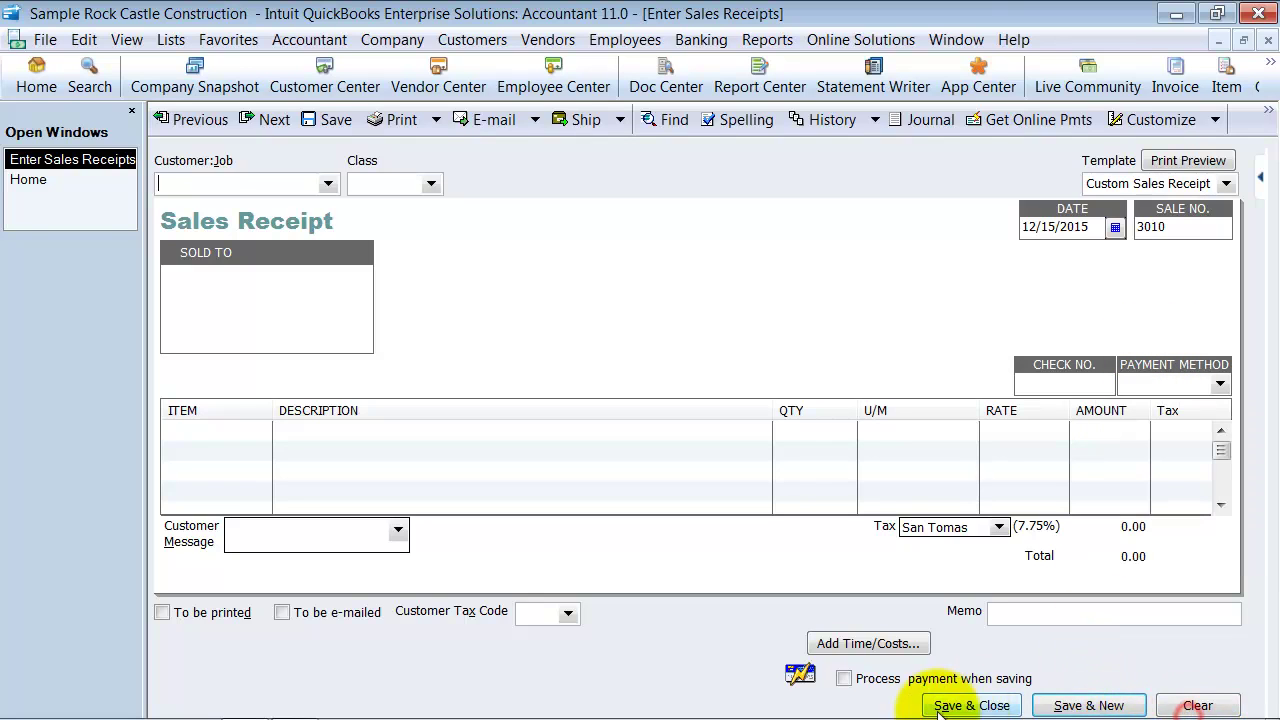
click(940, 706)
In Make Deposits, review the Pmt Meth. dropdown choices and clear the form
click(878, 528)
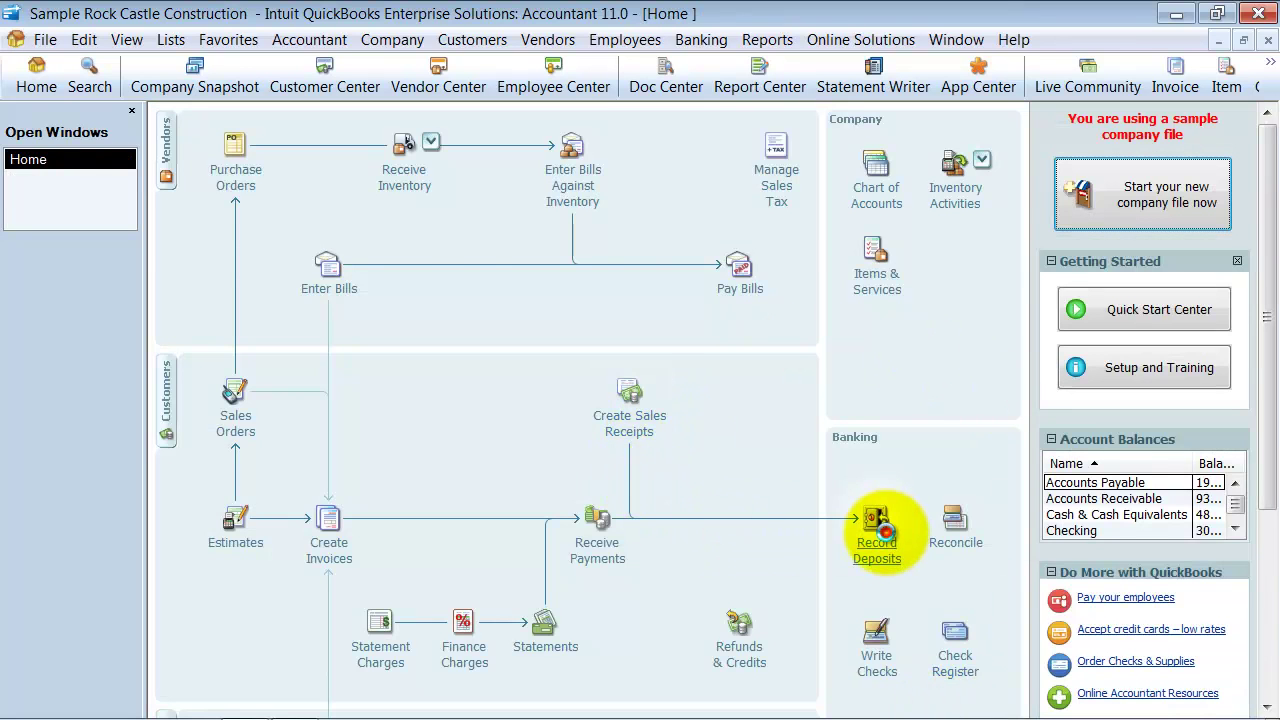
click(941, 692)
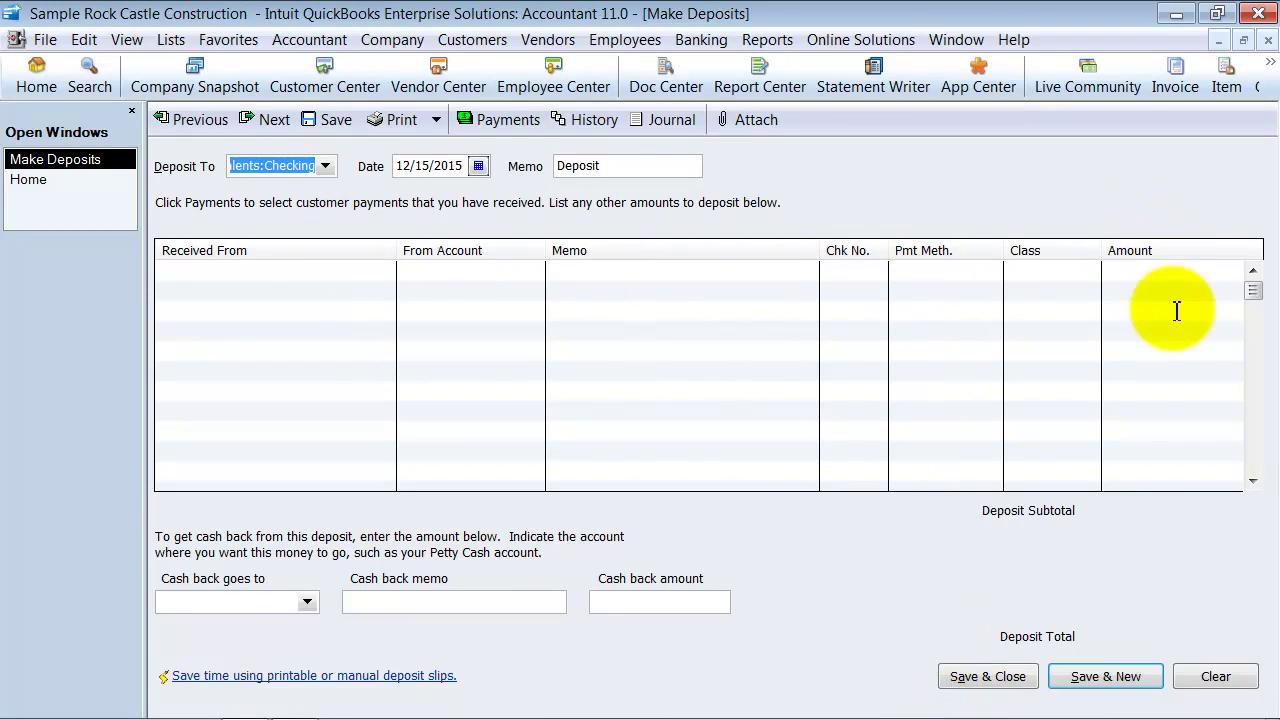
click(950, 272)
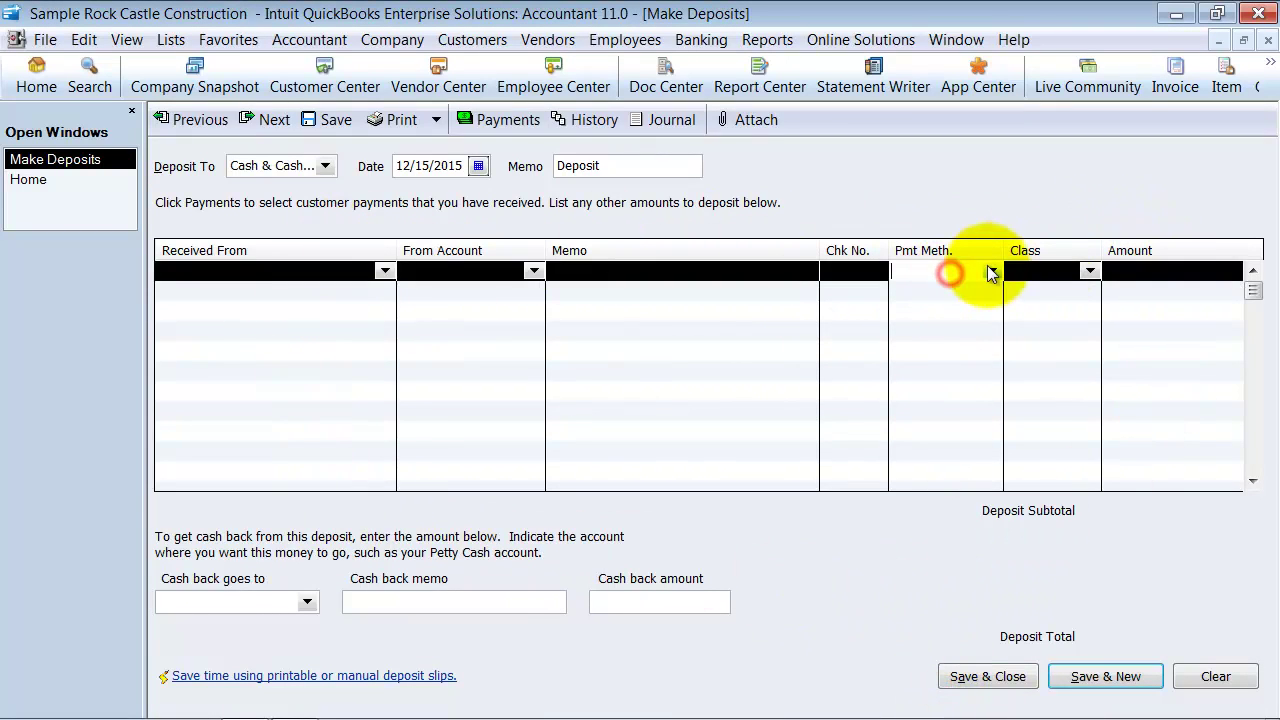
click(990, 272)
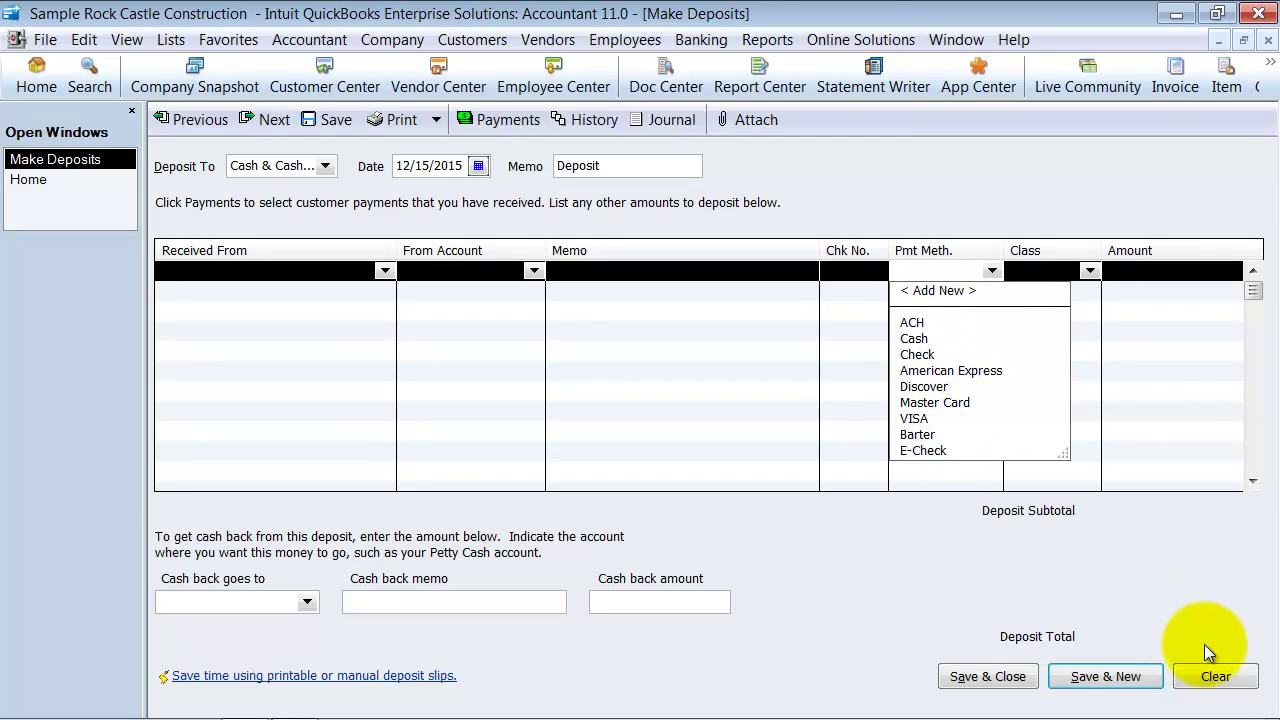
click(1212, 678)
Close the deposit form unsaved and reopen the Payment Method List
click(985, 680)
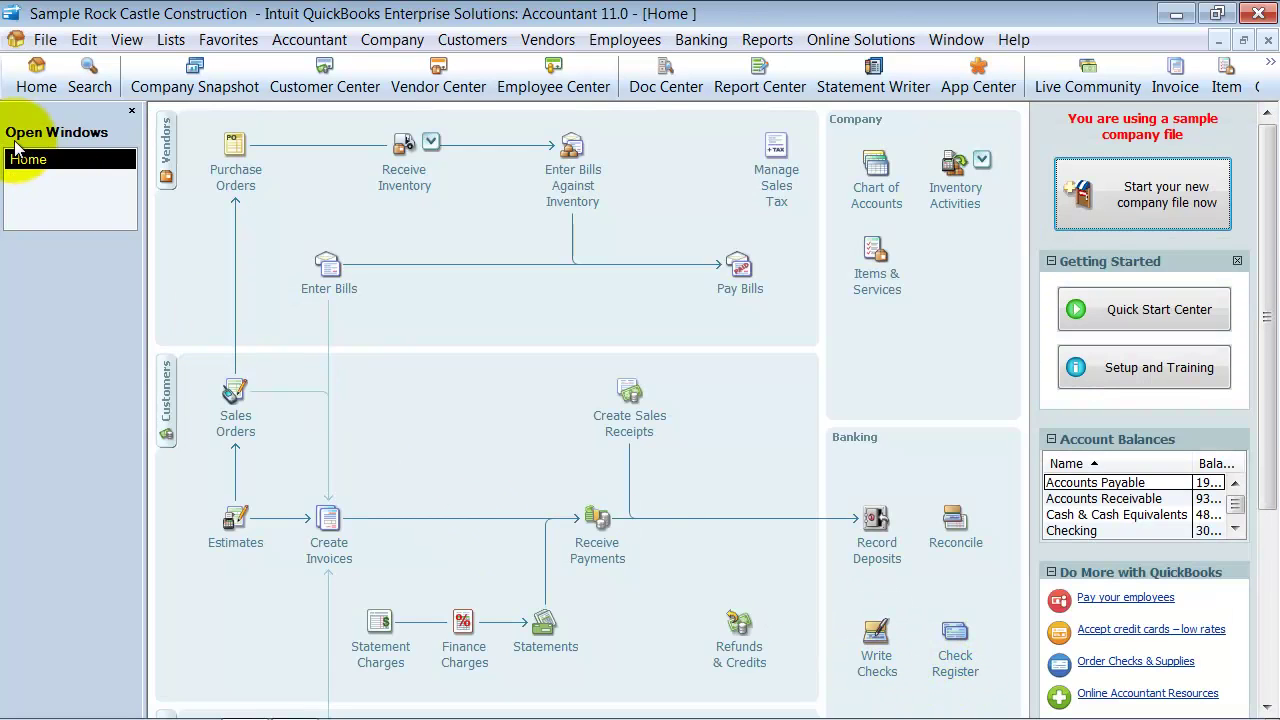
click(170, 40)
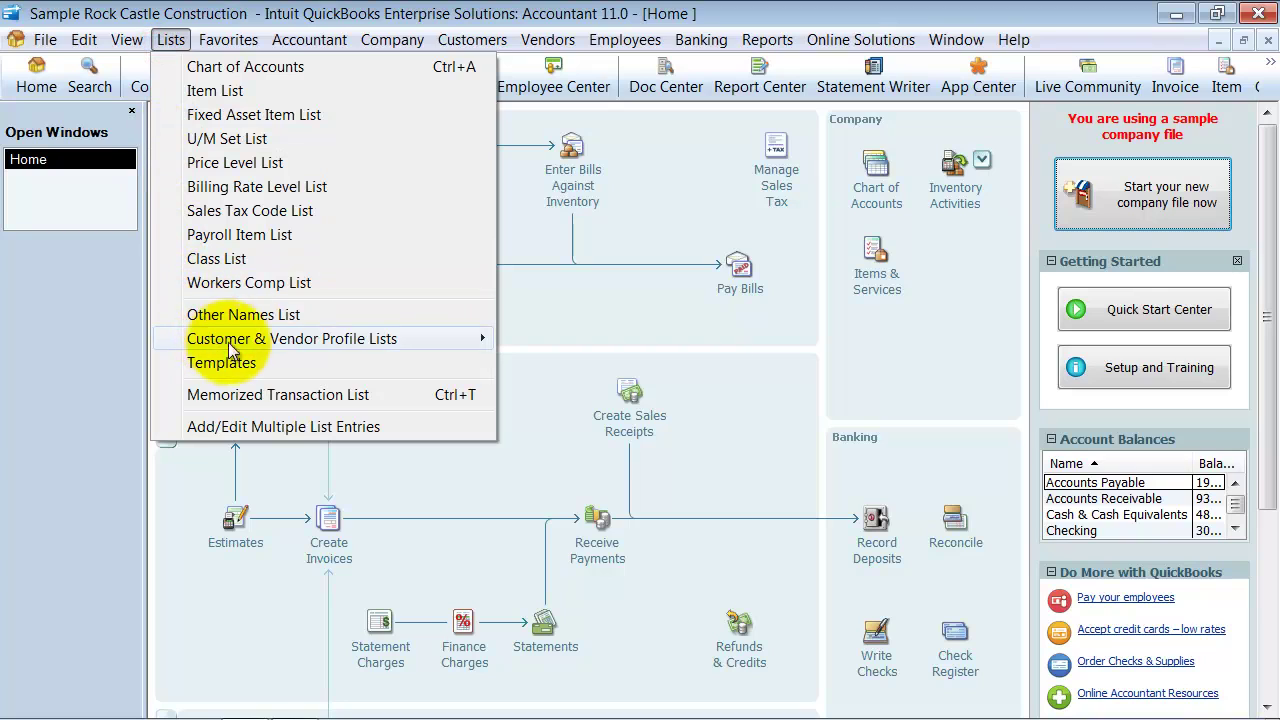
mouse_move(290, 338)
click(575, 481)
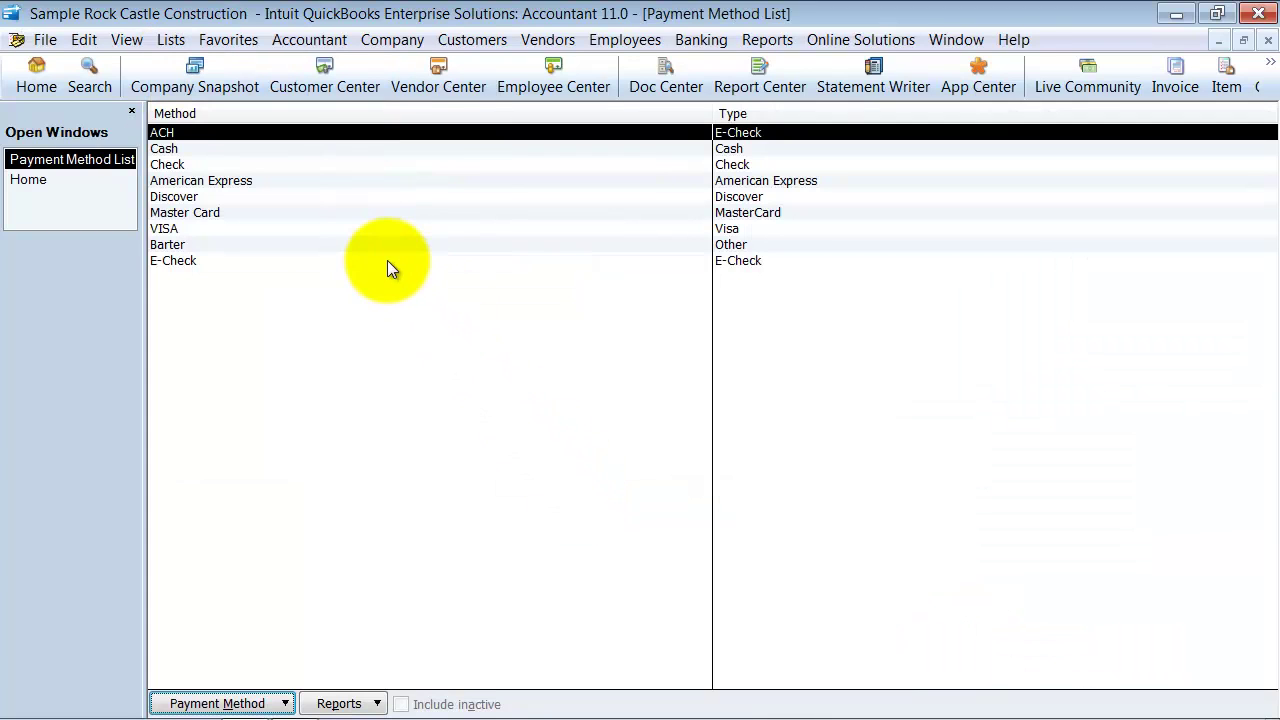
Run a QuickReport for the Check payment method, review it, and close it
click(345, 704)
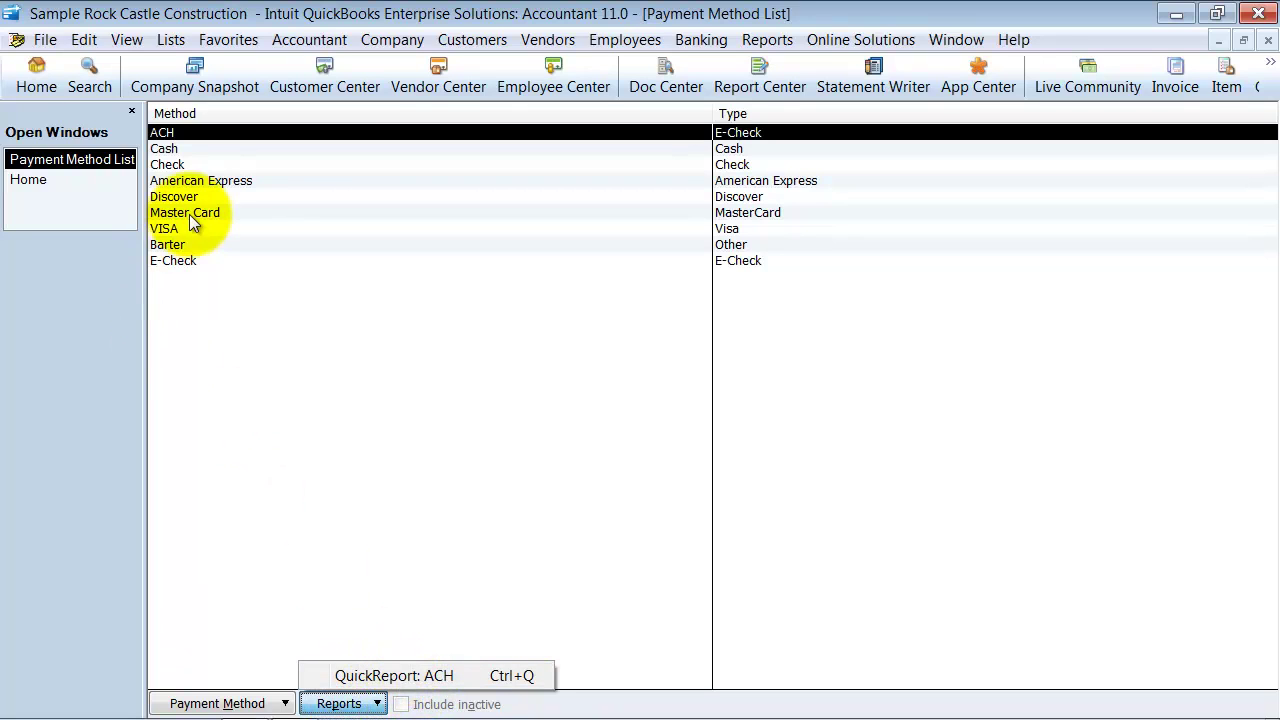
click(165, 164)
click(372, 704)
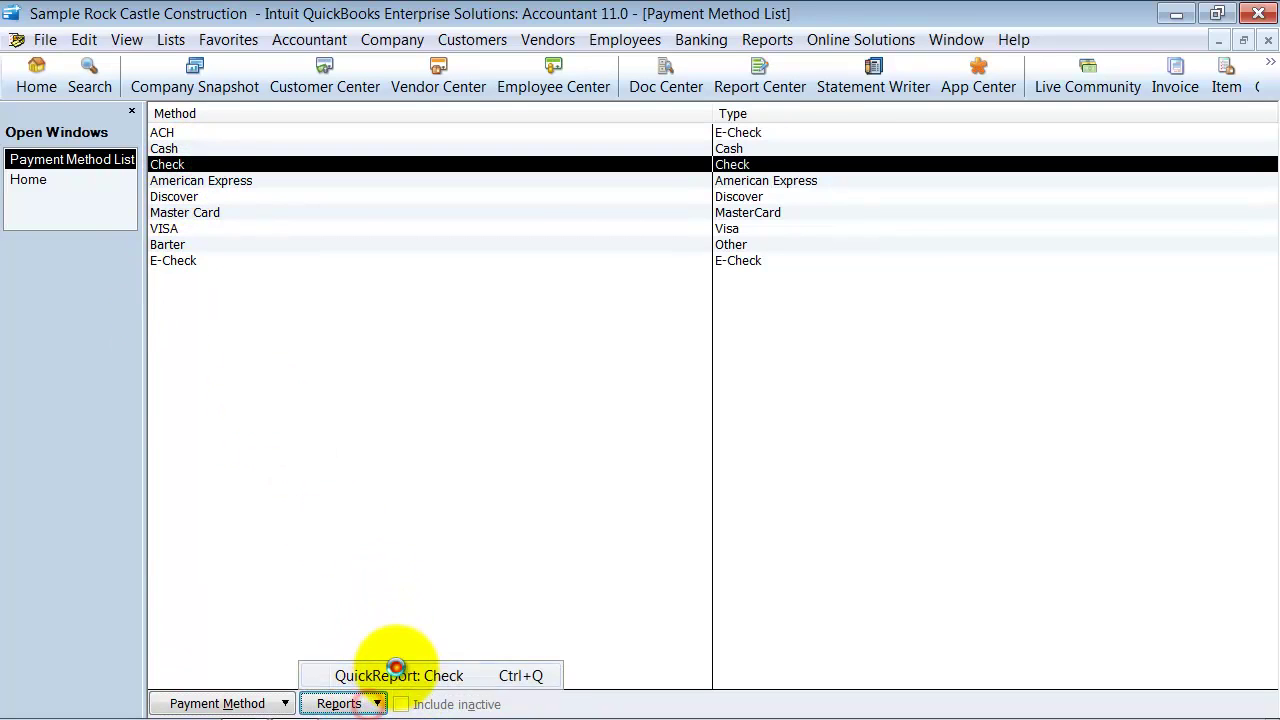
click(396, 674)
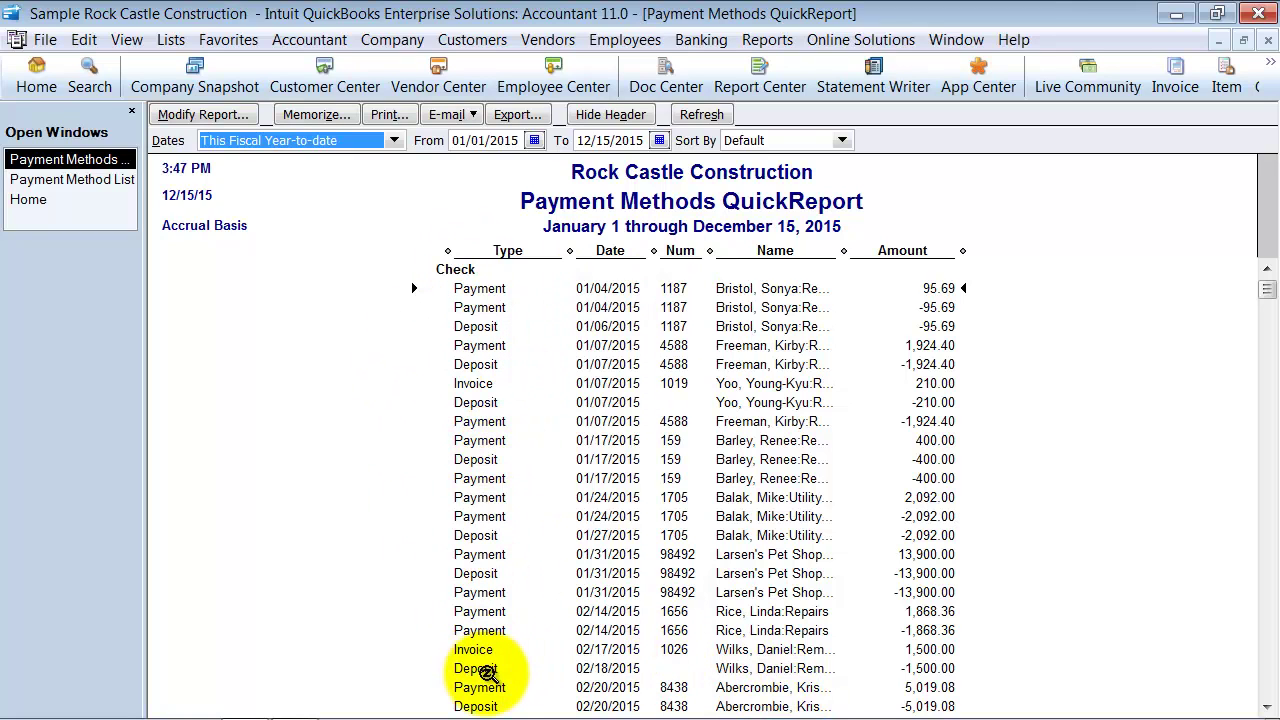
scroll(740, 676, down, 2)
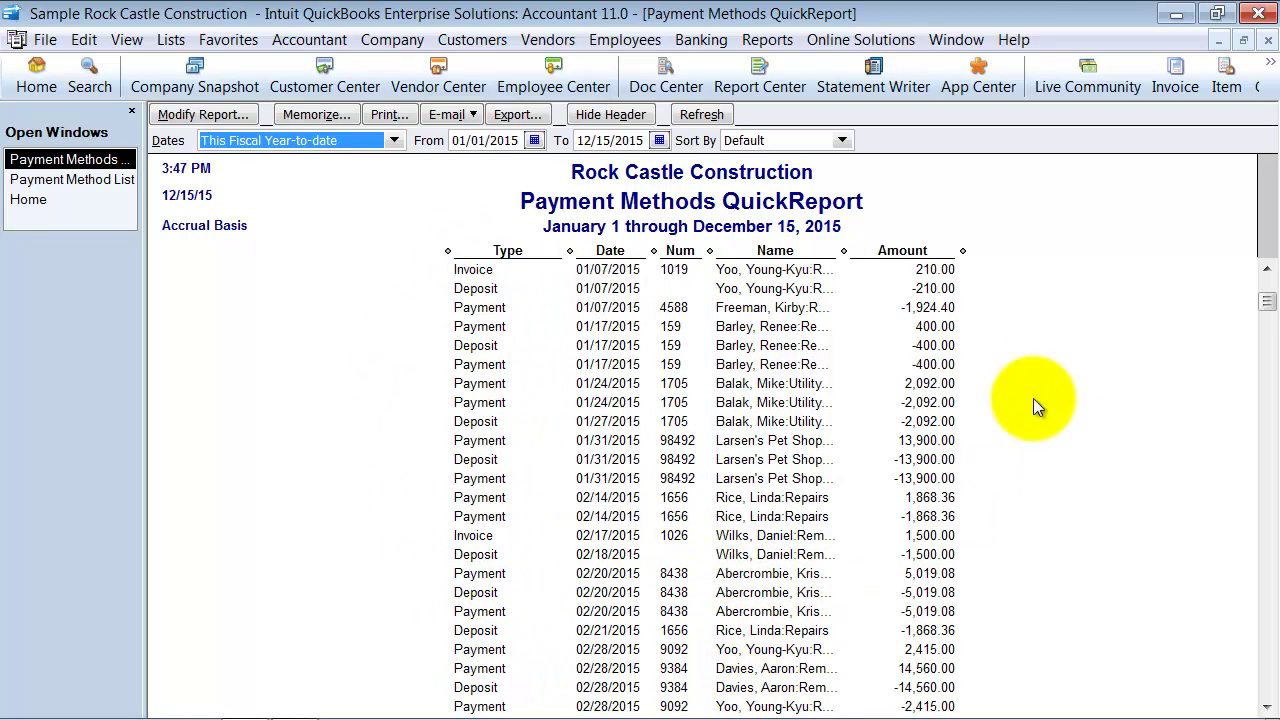
click(1268, 40)
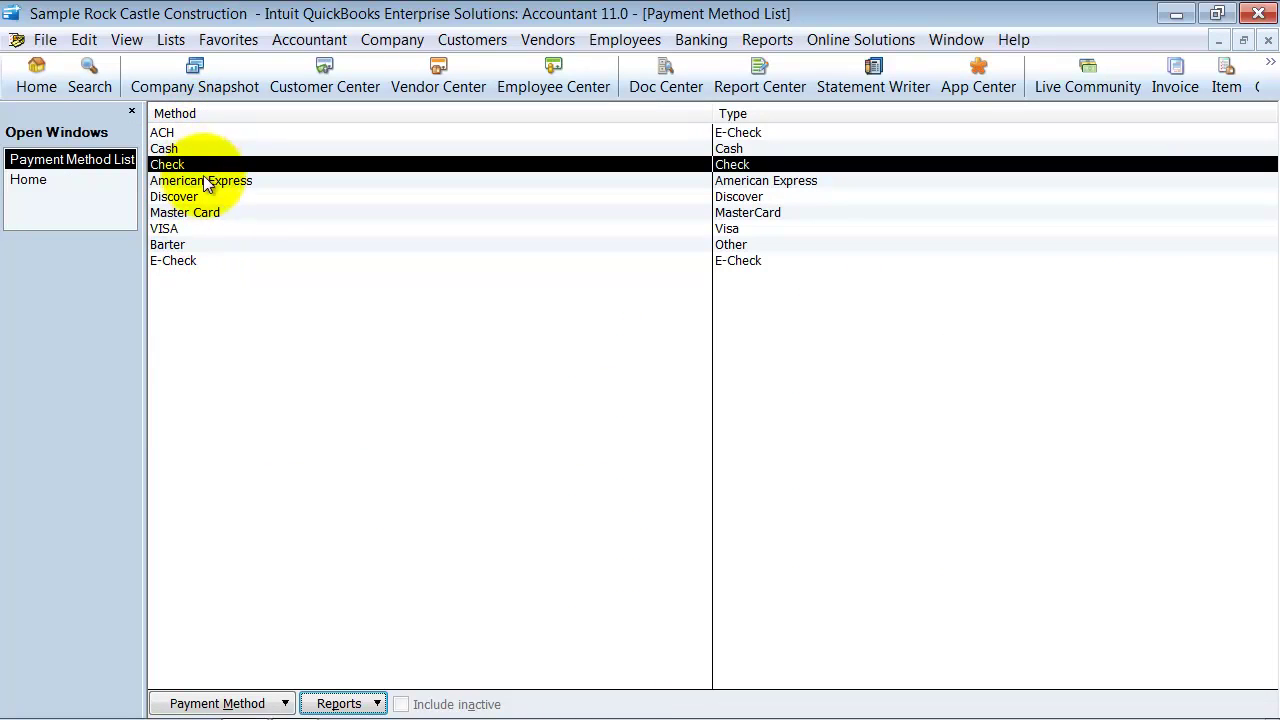
Delete the Barter payment method with confirmation, and mark Check as inactive
right_click(206, 246)
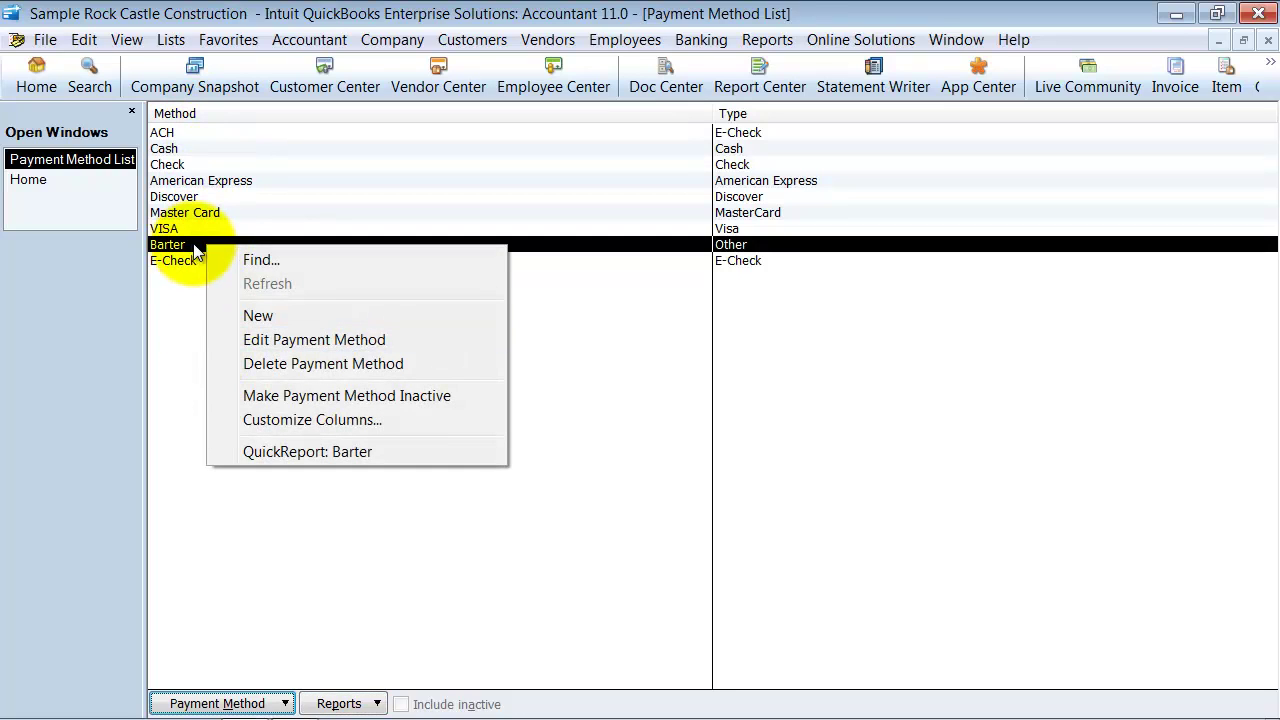
click(335, 366)
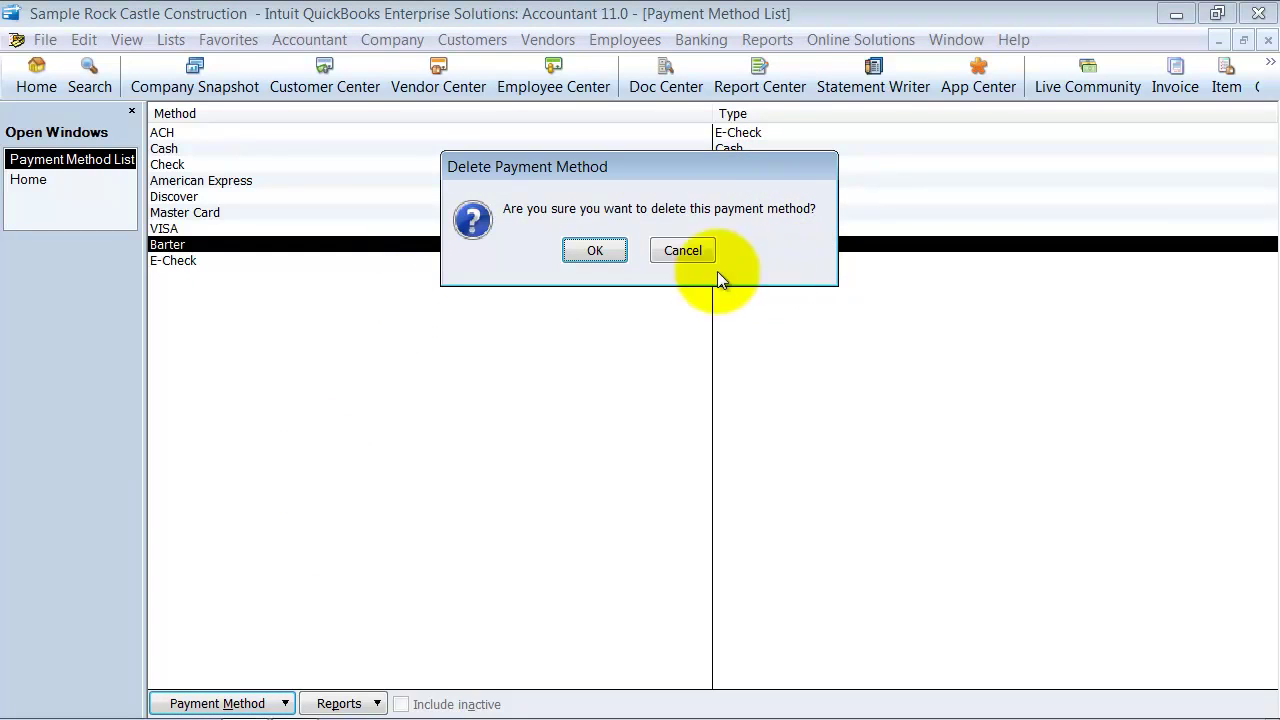
click(572, 250)
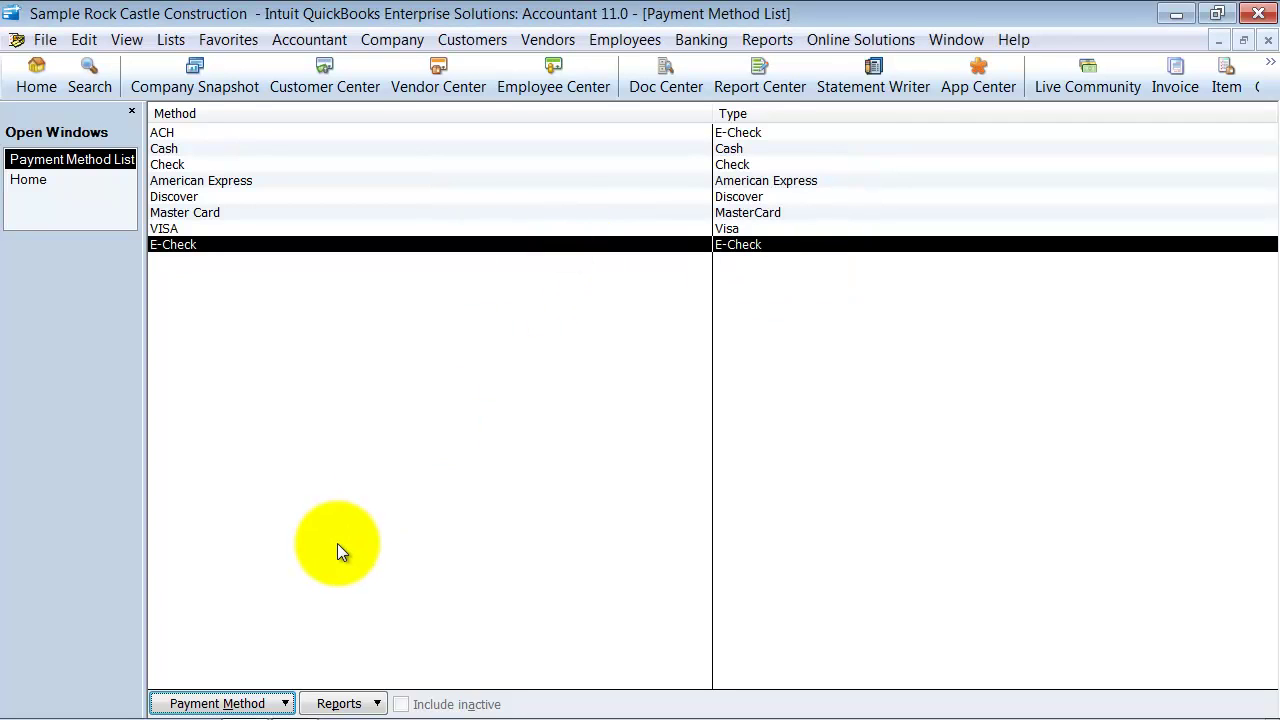
right_click(203, 164)
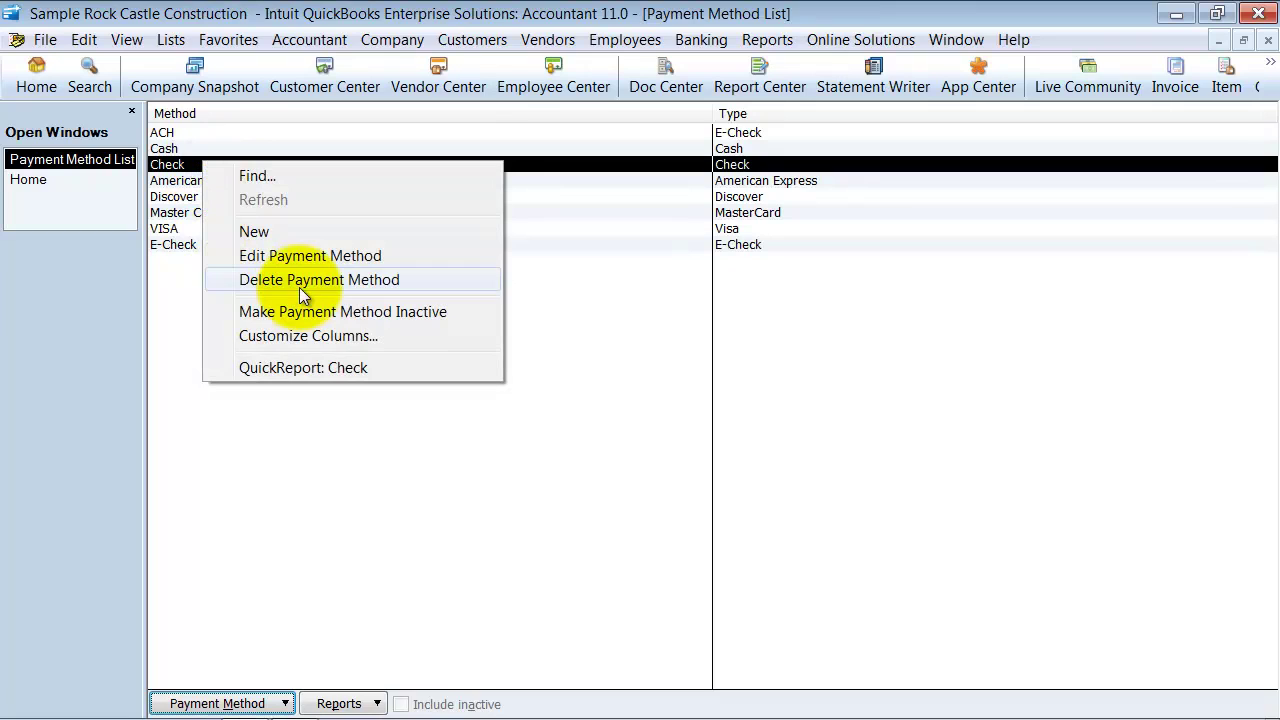
click(453, 311)
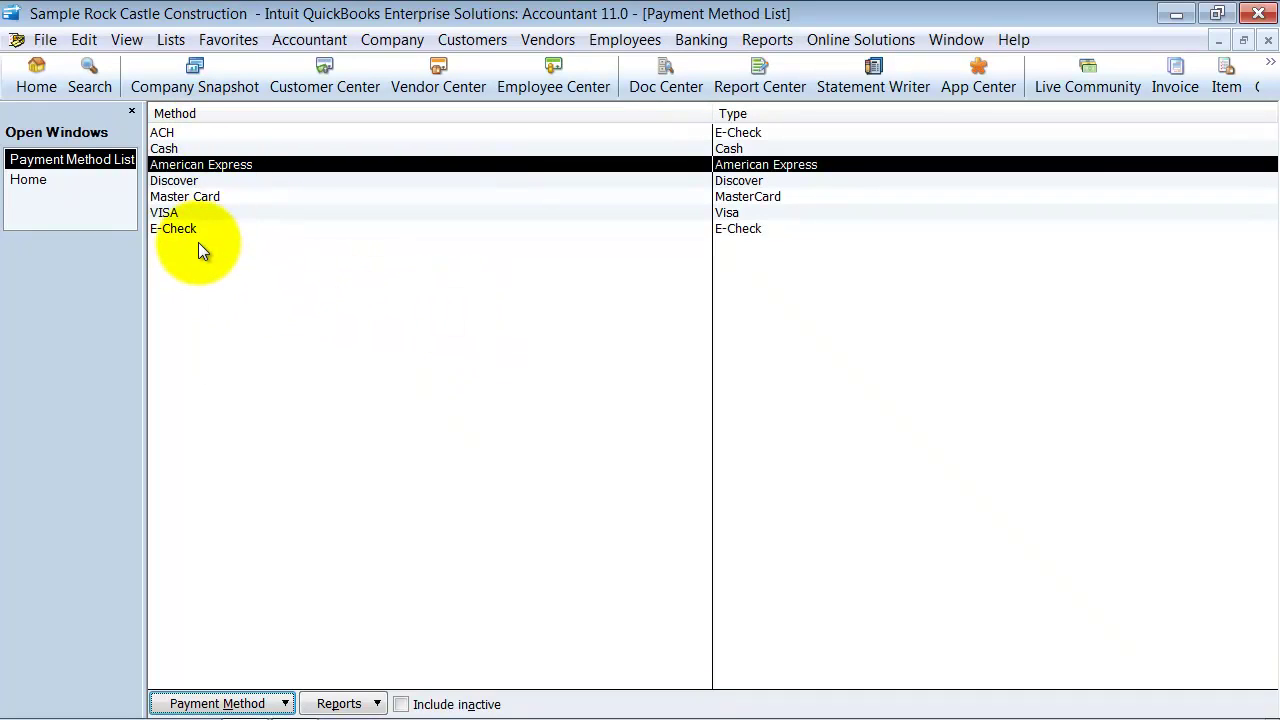
Review a customer's Payment Info preferred methods, then close the record and the Customer Center
click(300, 90)
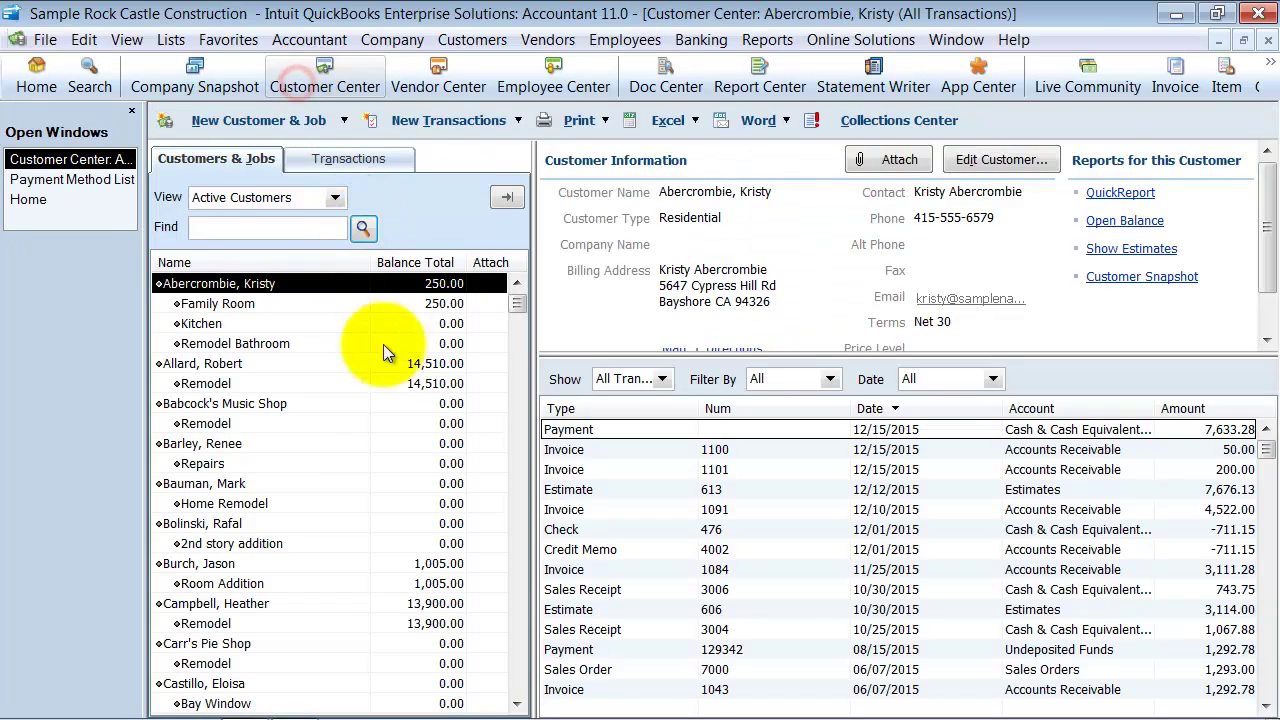
double_click(319, 397)
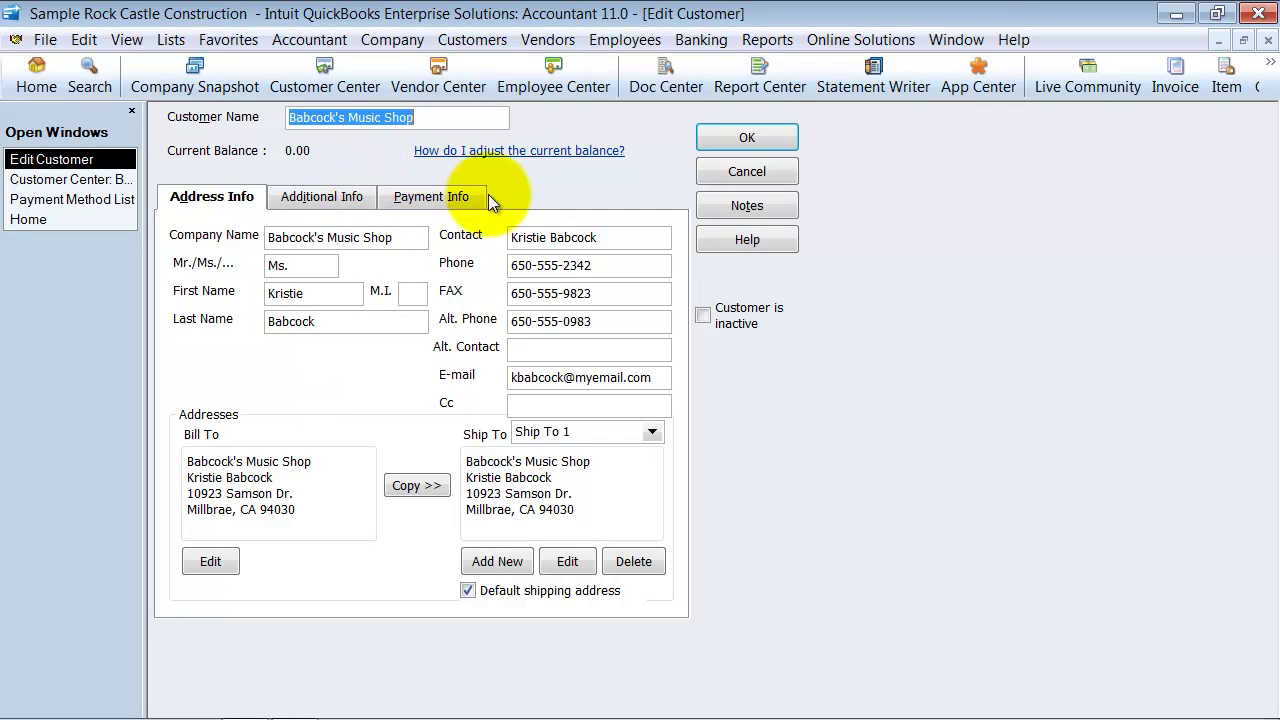
click(460, 196)
click(261, 354)
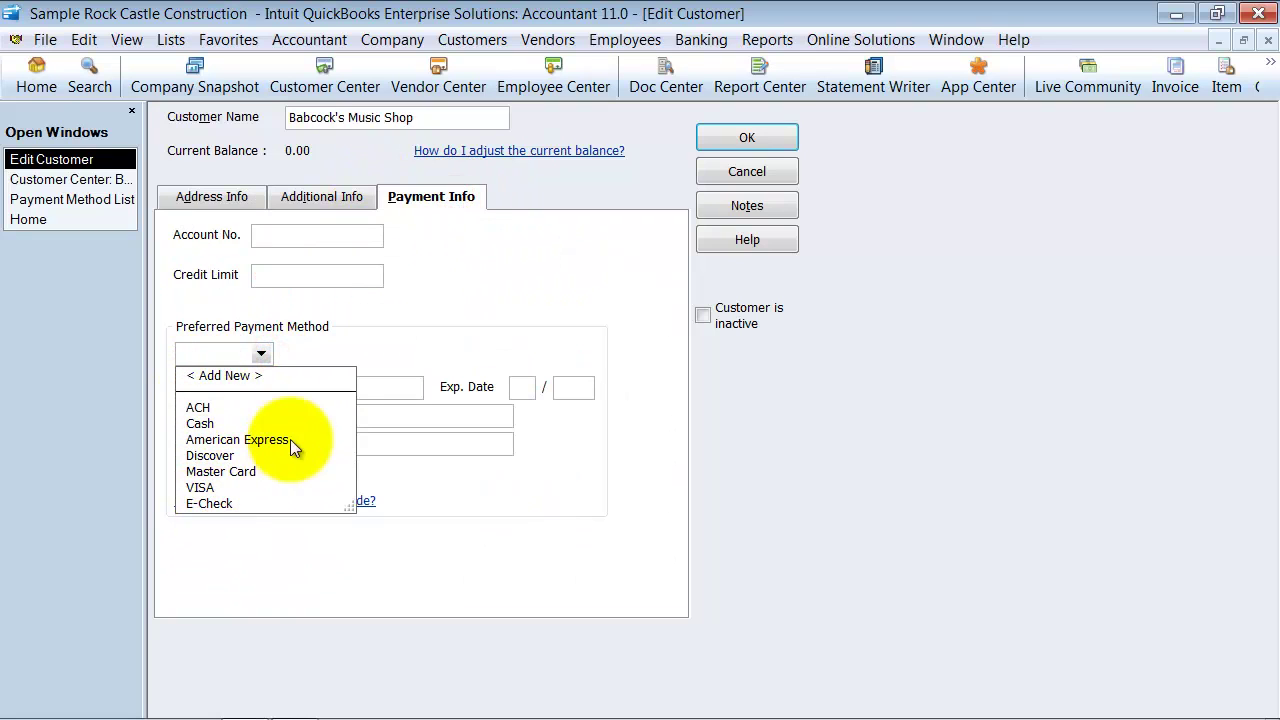
click(721, 138)
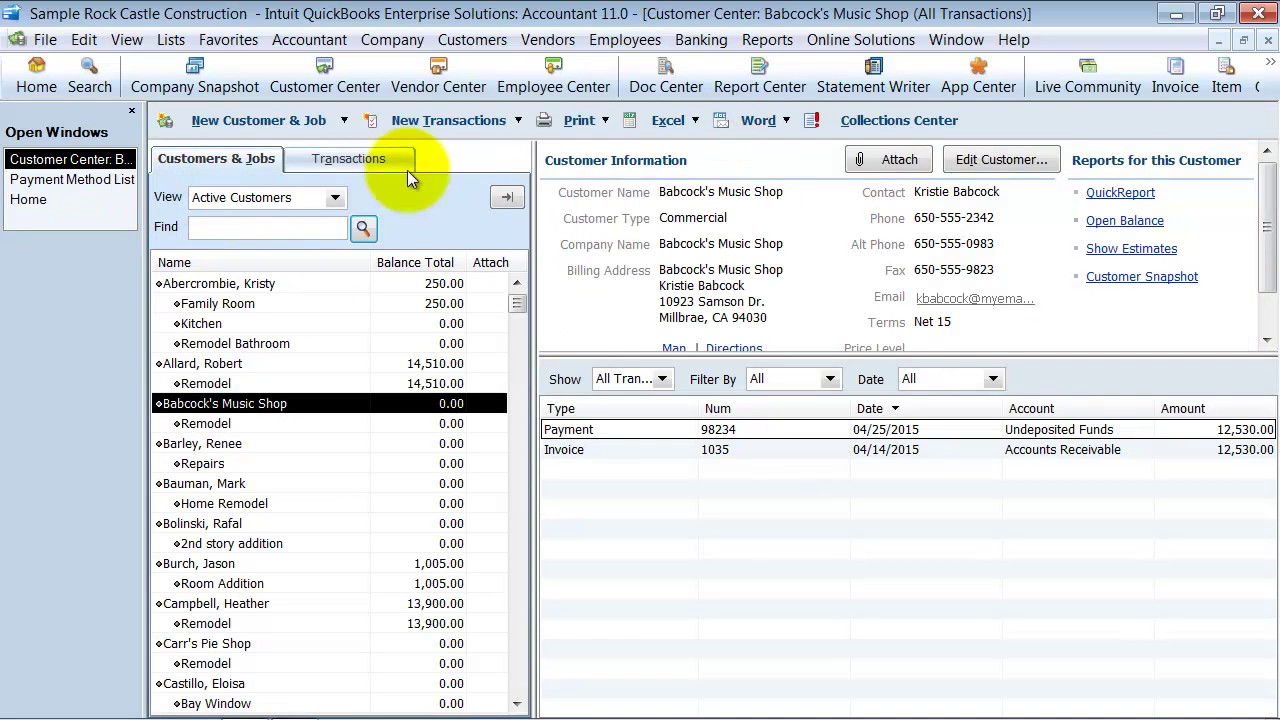
click(1267, 41)
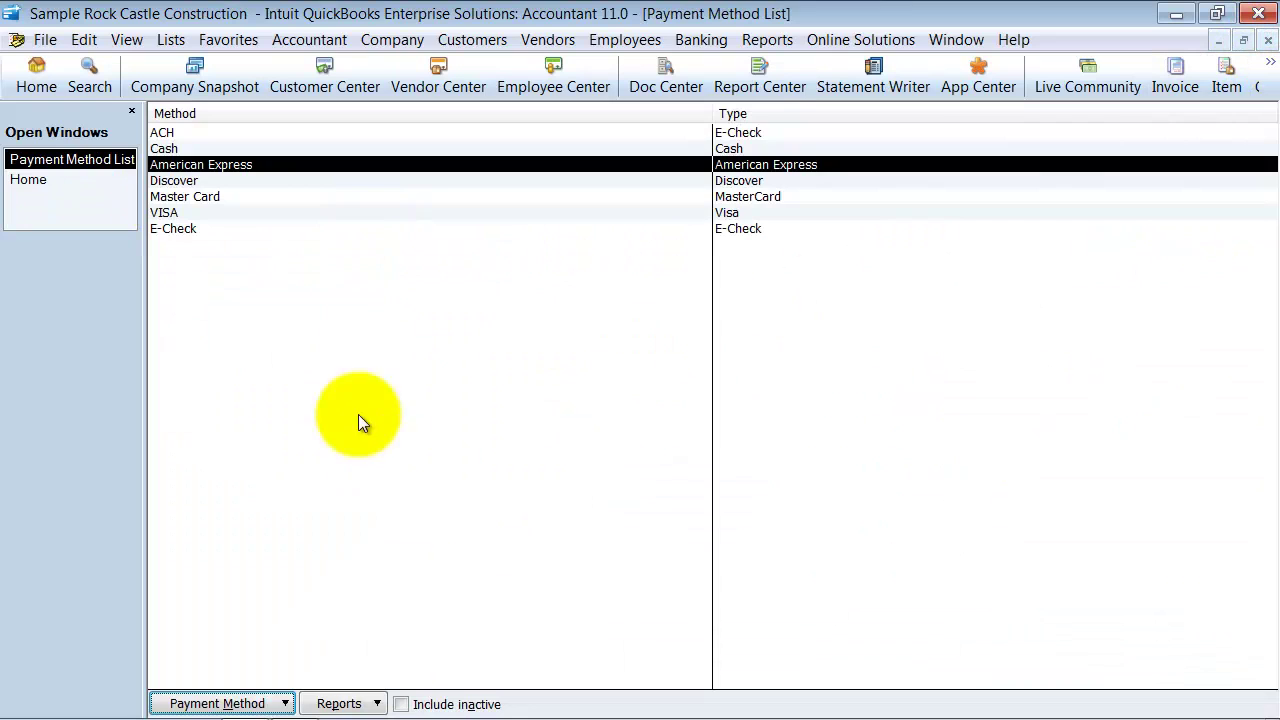
Include inactive payment methods in the list and reactivate Check
click(266, 704)
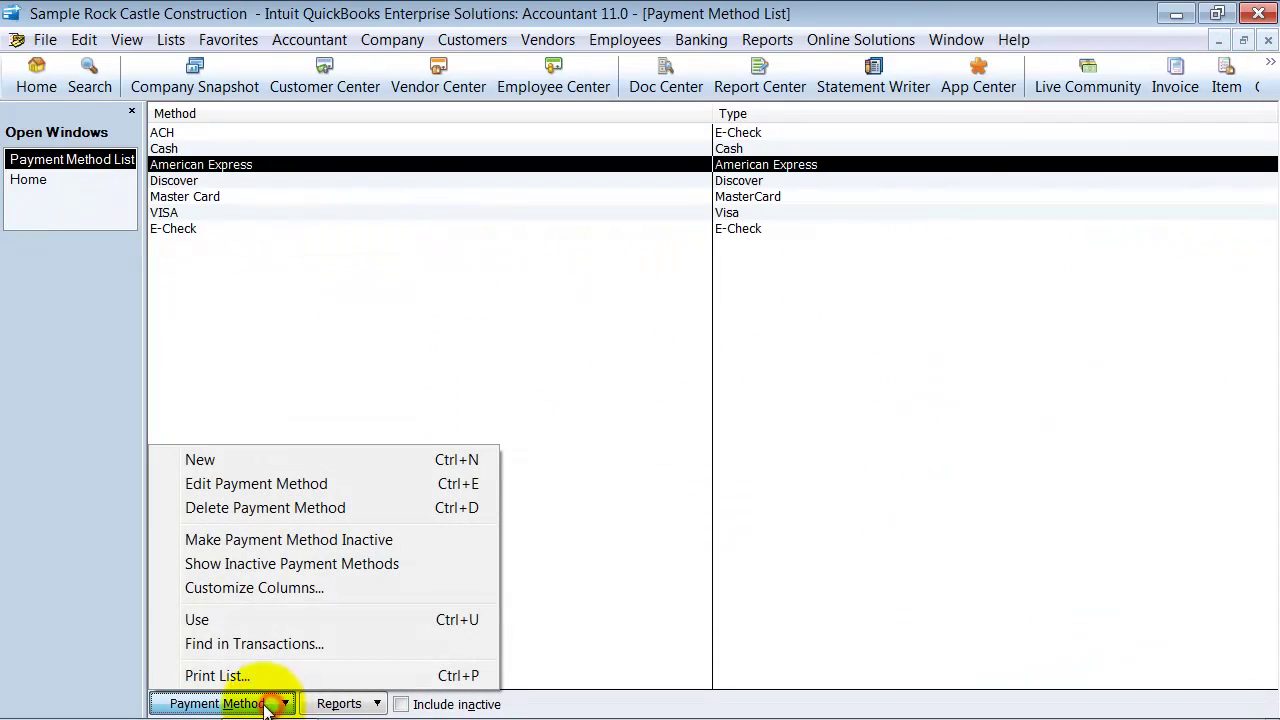
click(257, 563)
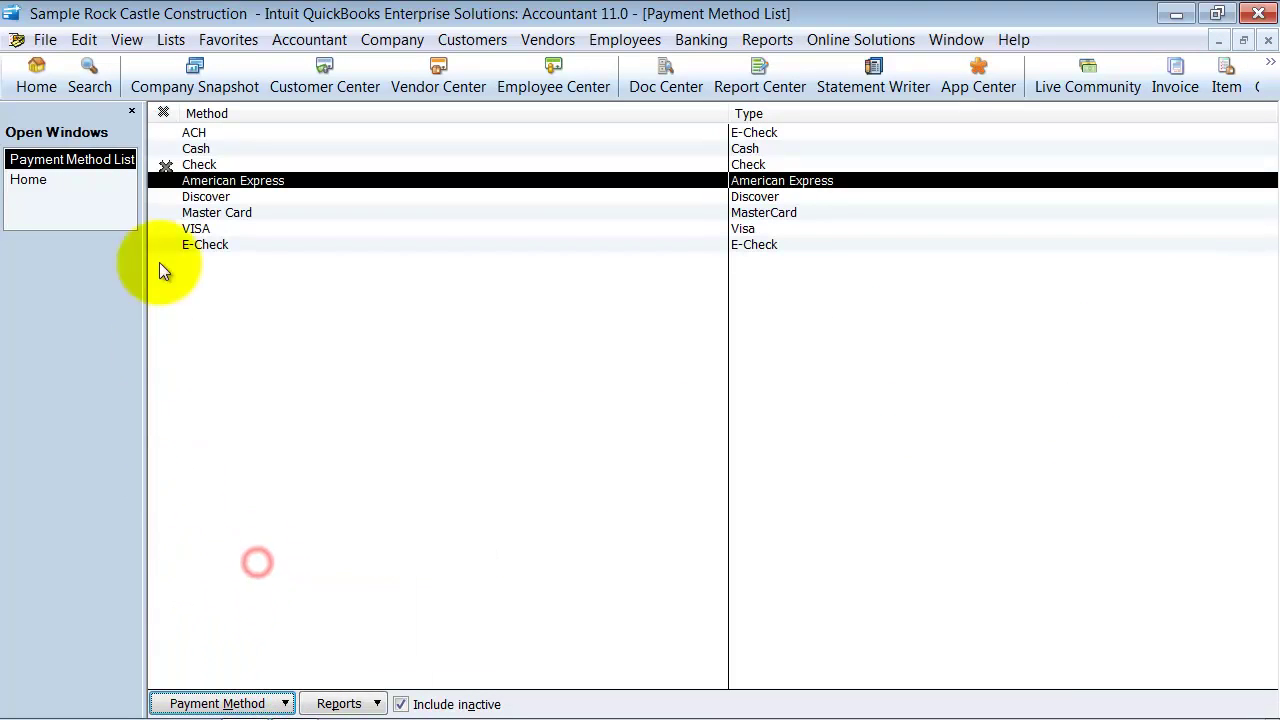
click(166, 166)
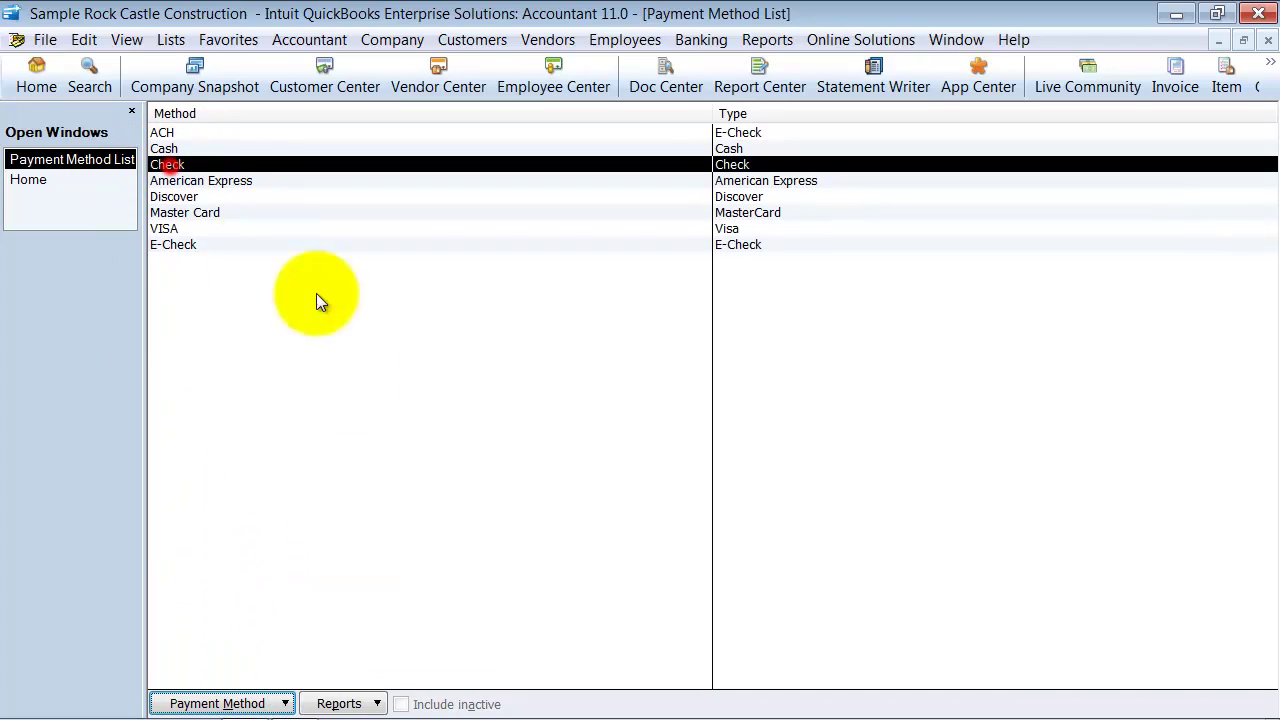